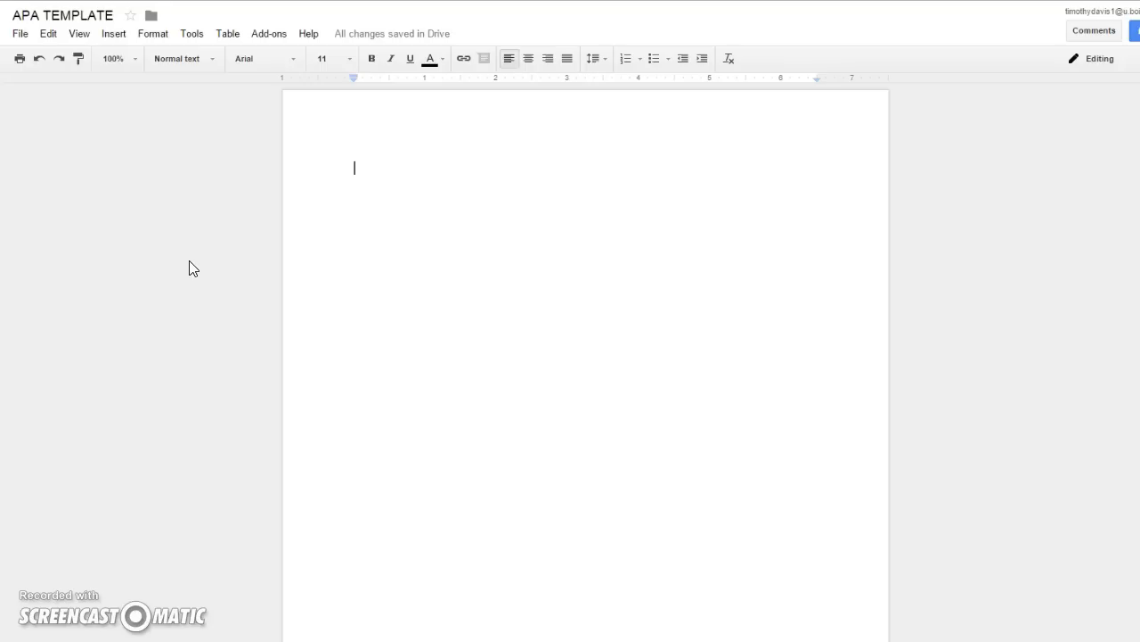
Step: Set the empty document's font to Times New Roman at size 12
{"action": "left_click", "coordinate": [182, 264]}
{"action": "left_click", "coordinate": [208, 218]}
{"action": "left_click", "coordinate": [295, 61]}
{"action": "left_click", "coordinate": [299, 84]}
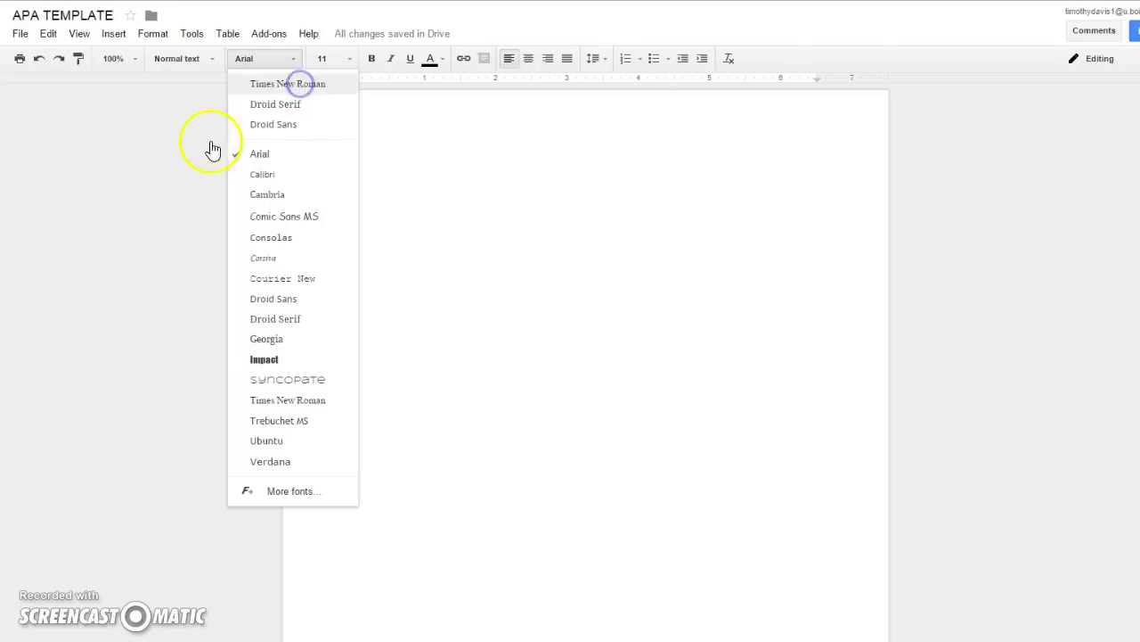
{"action": "left_click", "coordinate": [349, 59]}
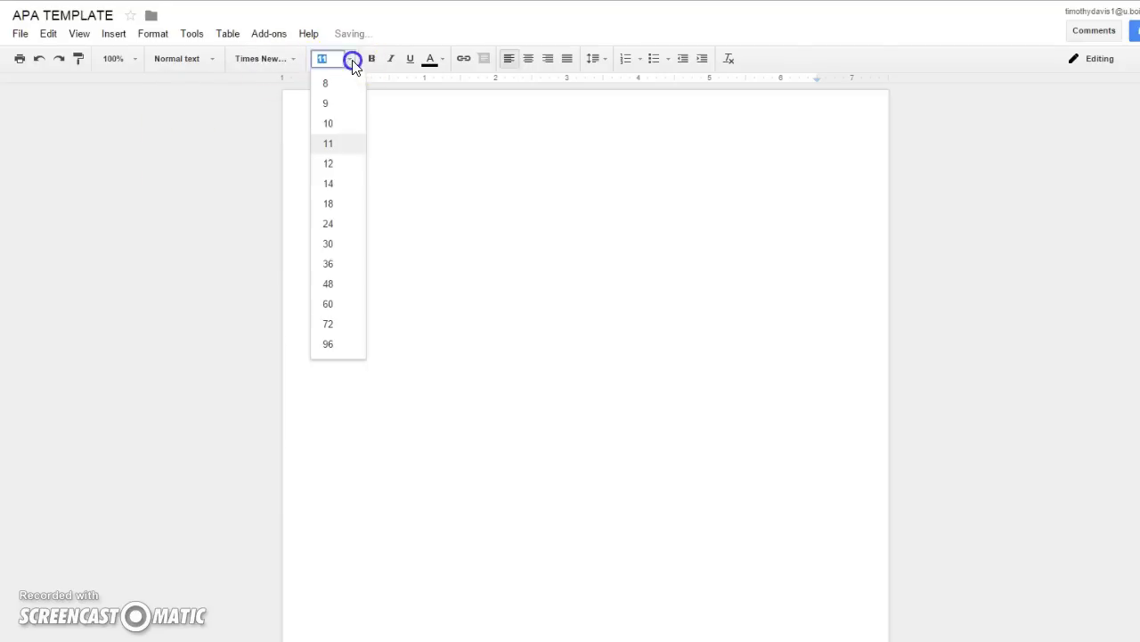
{"action": "left_click", "coordinate": [332, 163]}
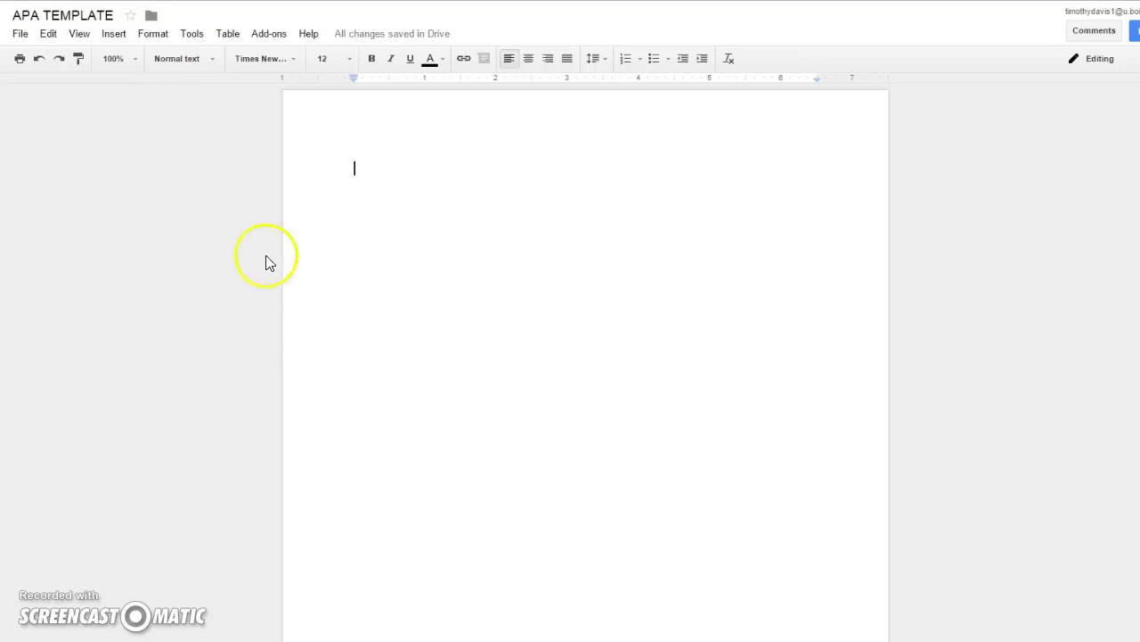
Step: Set the document's line spacing to double
{"action": "left_click", "coordinate": [154, 34]}
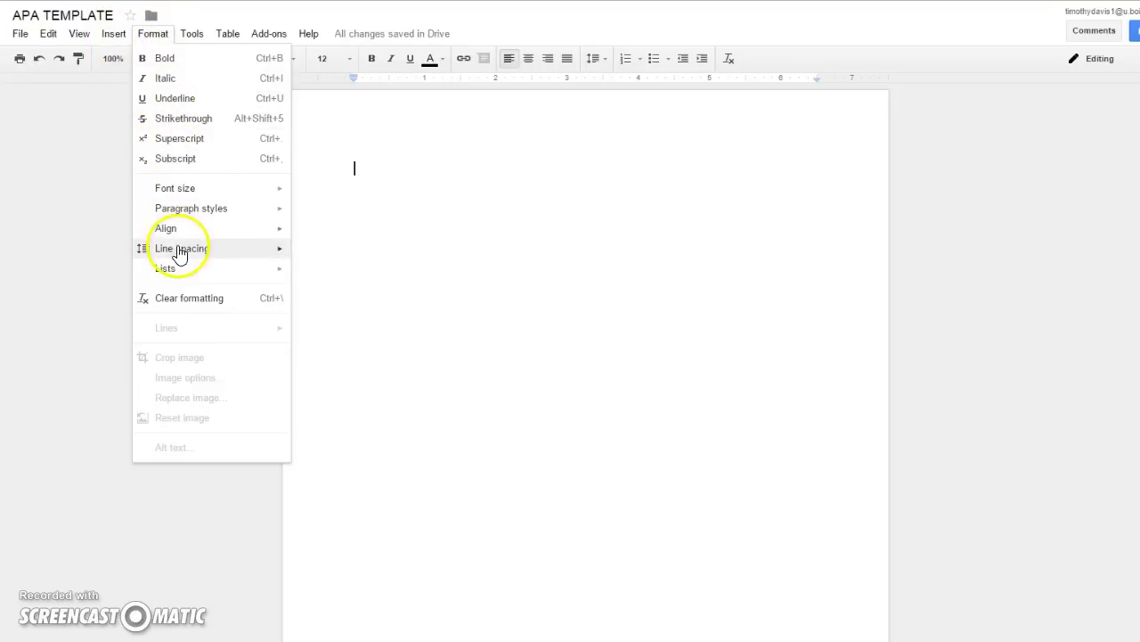
{"action": "mouse_move", "coordinate": [186, 257]}
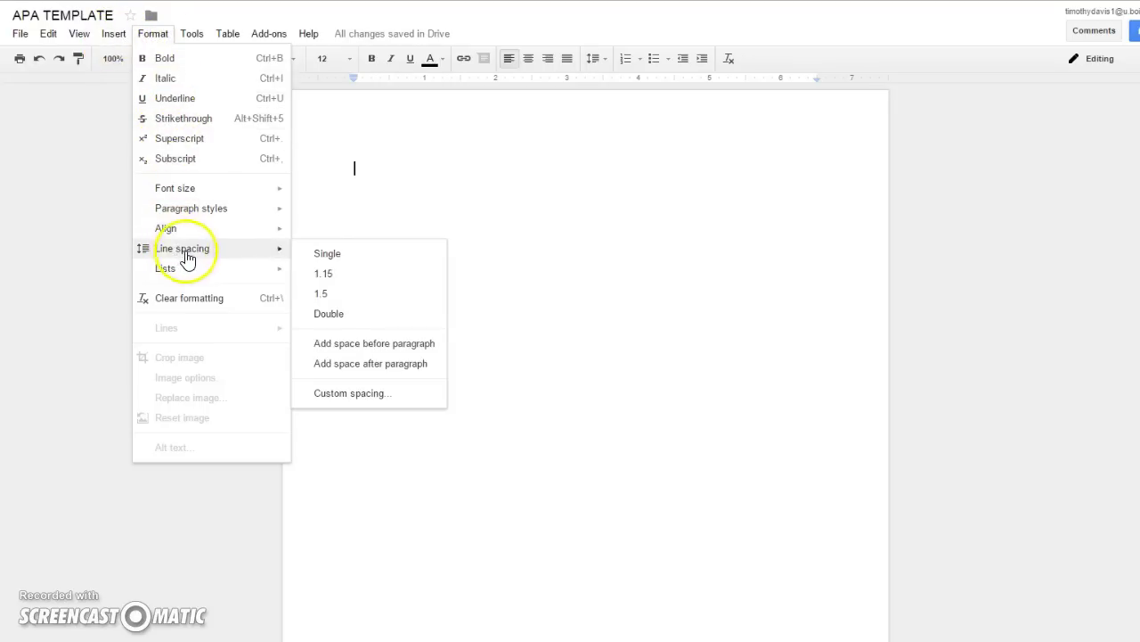
{"action": "left_click", "coordinate": [329, 315]}
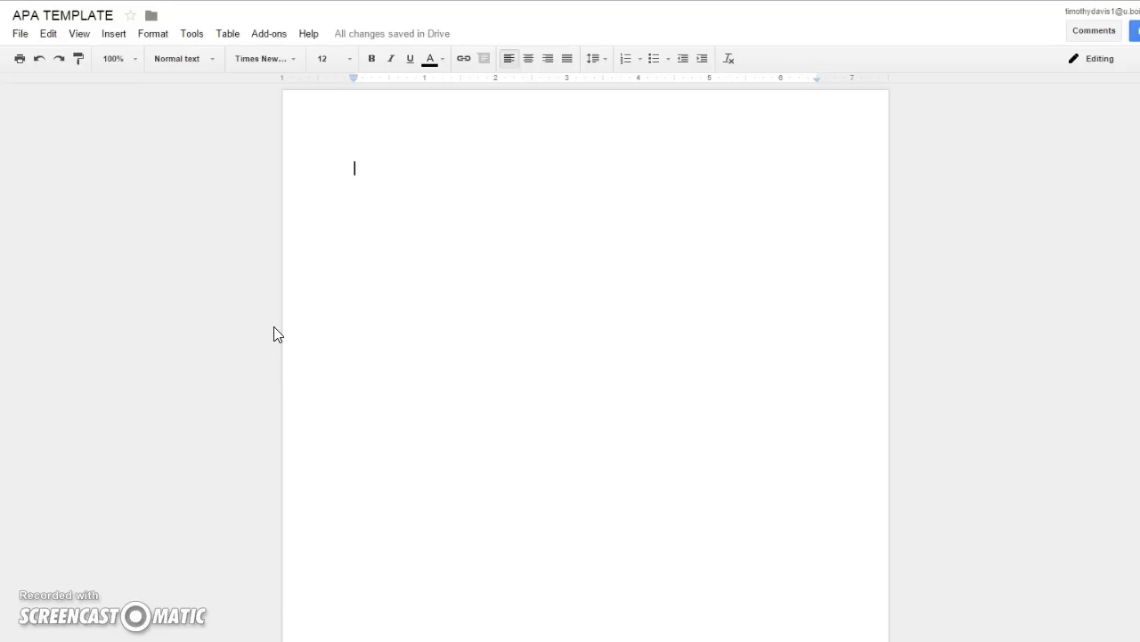
Step: Insert a right-aligned page number in the header and enable a different first page header/footer
{"action": "left_click", "coordinate": [371, 334]}
{"action": "left_click", "coordinate": [356, 137]}
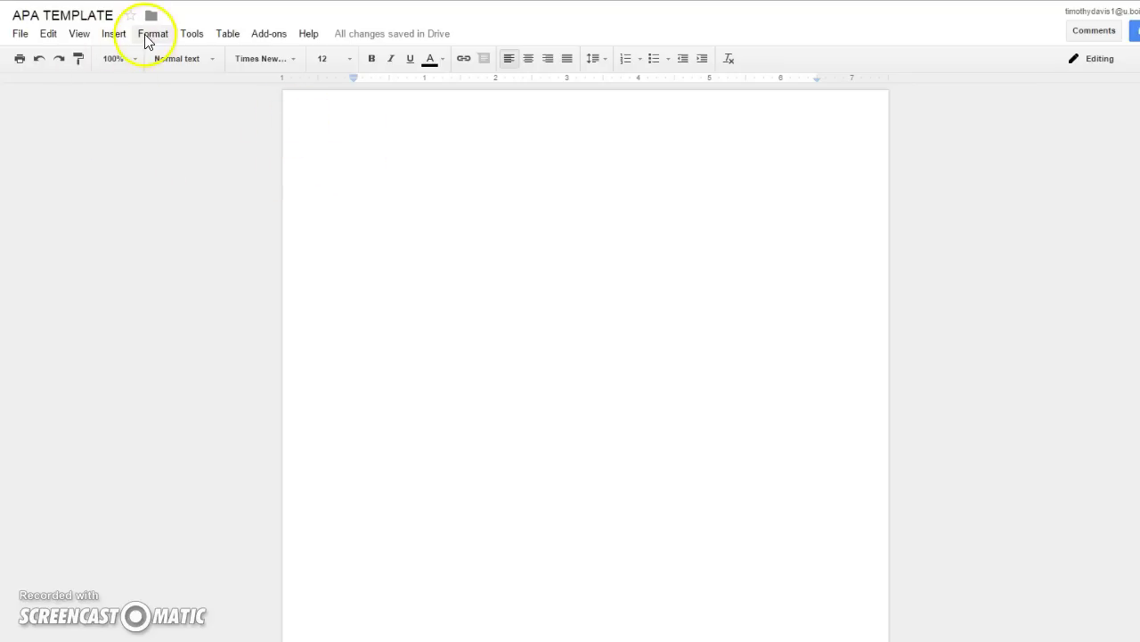
{"action": "left_click", "coordinate": [114, 36]}
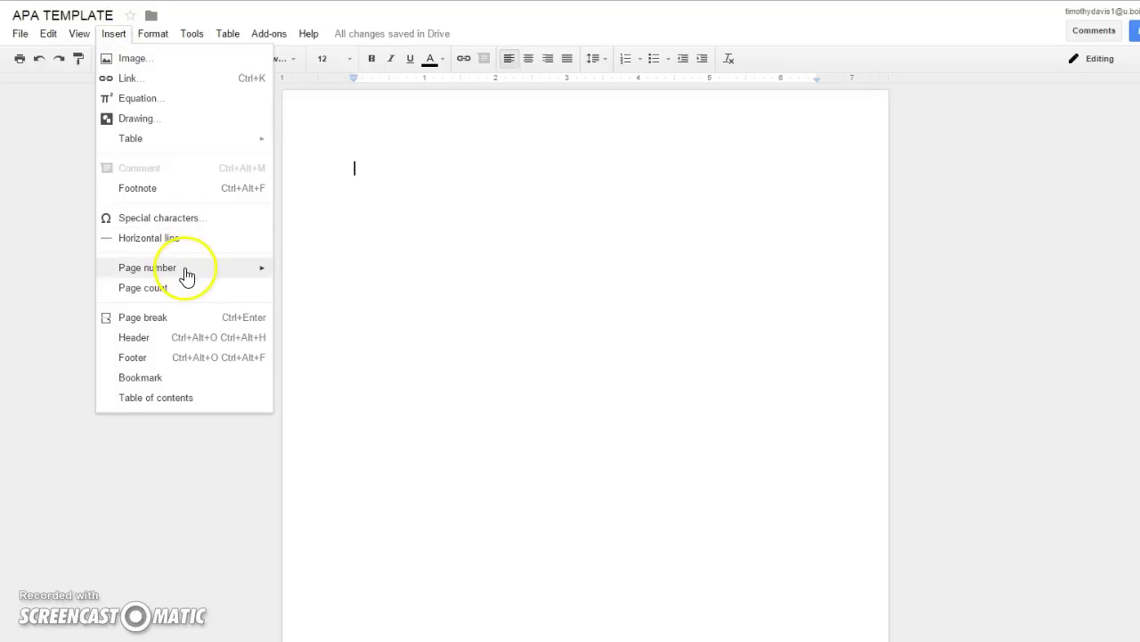
{"action": "mouse_move", "coordinate": [186, 273]}
{"action": "left_click", "coordinate": [319, 306]}
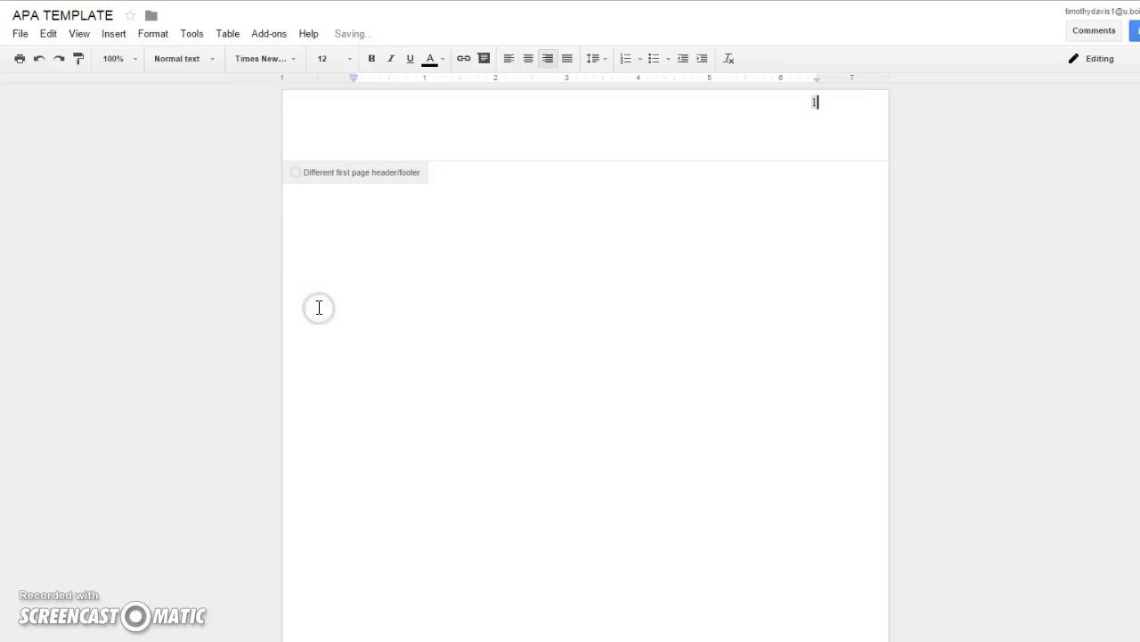
{"action": "left_click", "coordinate": [297, 173]}
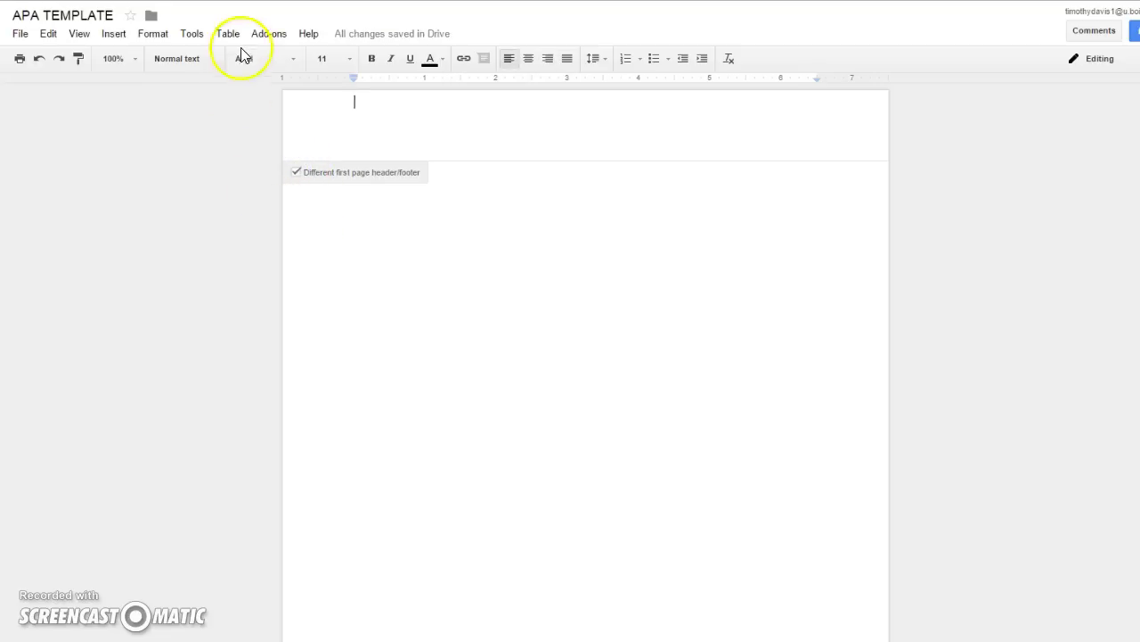
Step: Set the first-page header's font to Times New Roman at size 12
{"action": "left_click", "coordinate": [294, 60]}
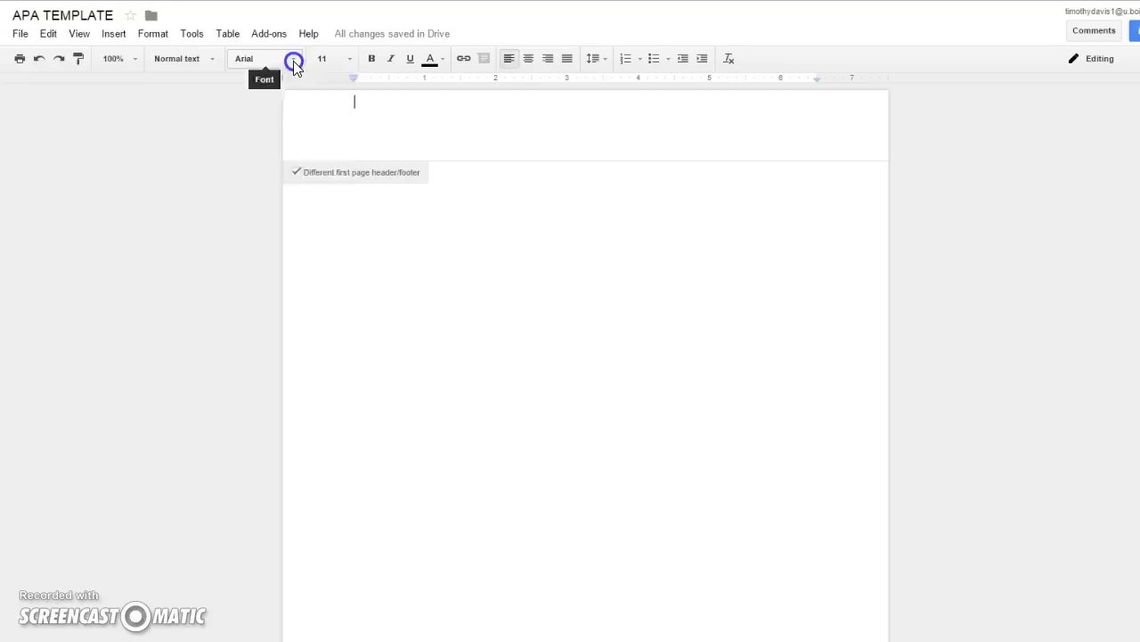
{"action": "left_click", "coordinate": [285, 89]}
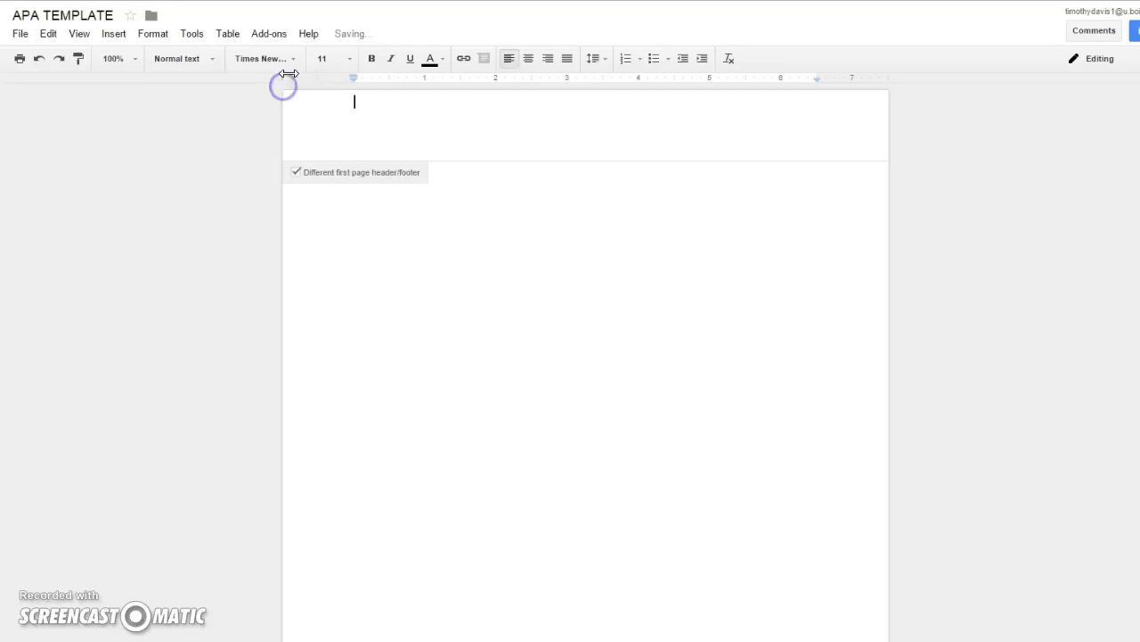
{"action": "left_click", "coordinate": [351, 59]}
{"action": "left_click", "coordinate": [328, 162]}
Step: Enter "Running head: GHOST IN THE MACHINE" in the first-page header
{"action": "type", "text": "Run"}
{"action": "type", "text": "ning head: "}
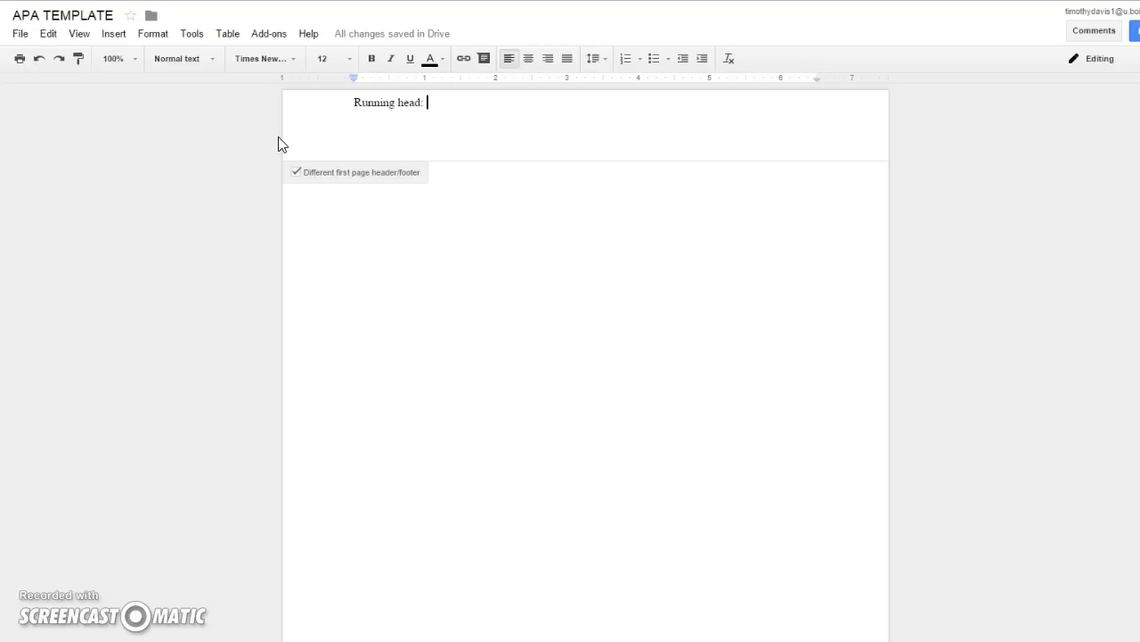
{"action": "type", "text": "Gho"}
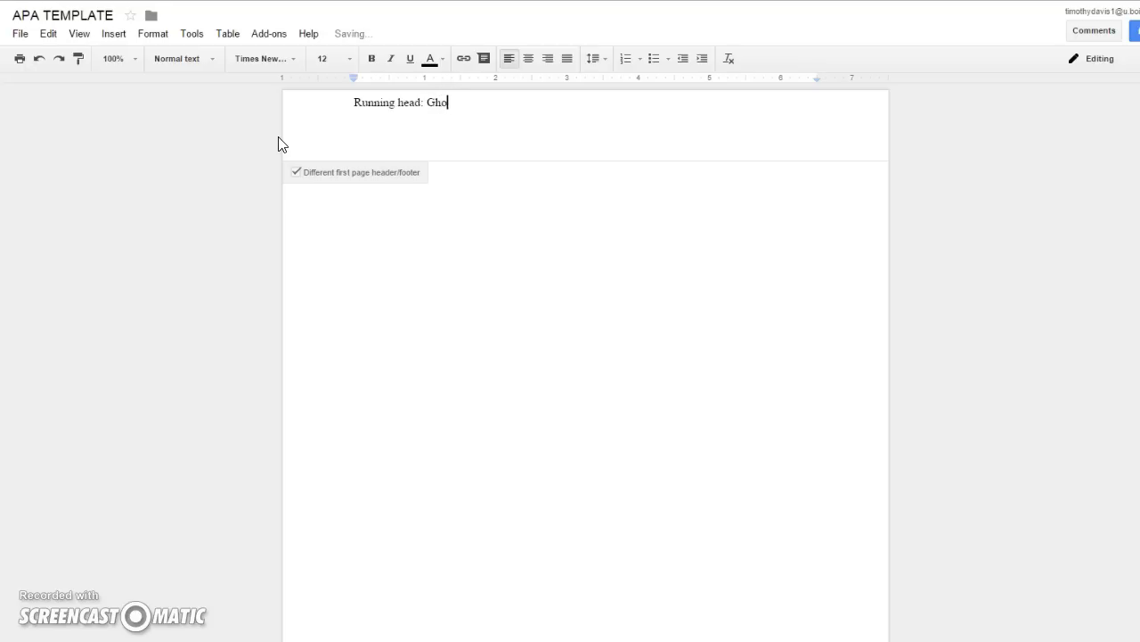
{"action": "key", "text": "BackSpace"}
{"action": "key", "text": "BackSpace"}
{"action": "type", "text": "HOST IN THE MACHINE"}
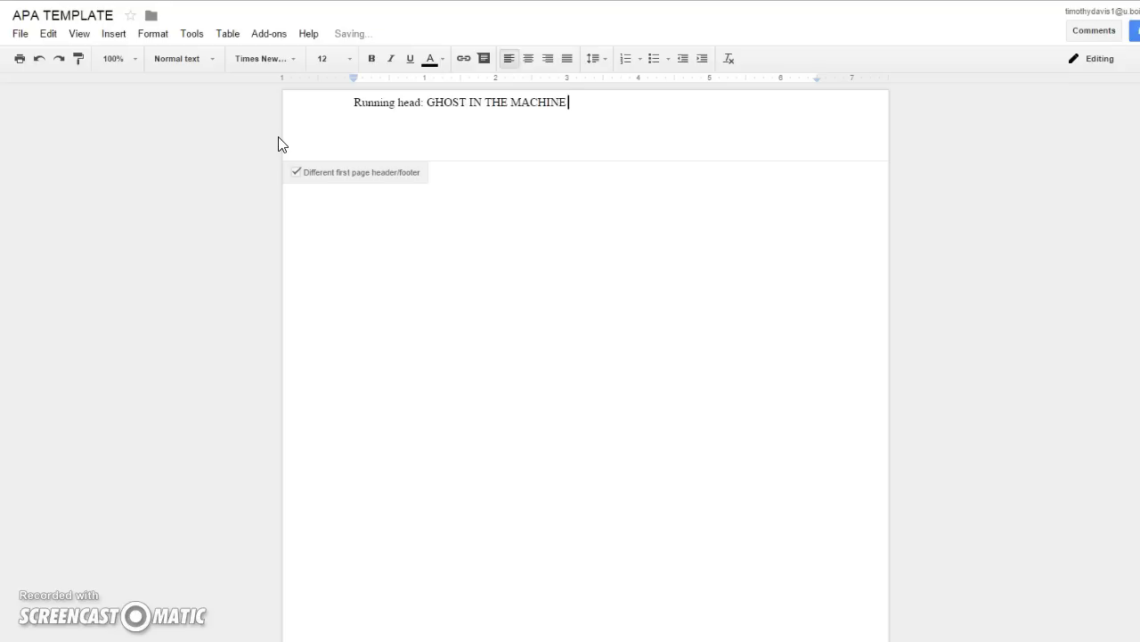
Step: Add the page number 1 at the far right of the first-page header line, spaced with tabs, and return to the body
{"action": "key", "text": "Tab"}
{"action": "key", "text": "Tab"}
{"action": "key", "text": "Tab"}
{"action": "key", "text": "Tab"}
{"action": "key", "text": "Tab"}
{"action": "key", "text": "Tab"}
{"action": "type", "text": "1"}
{"action": "left_click", "coordinate": [294, 134]}
{"action": "left_click", "coordinate": [468, 196]}
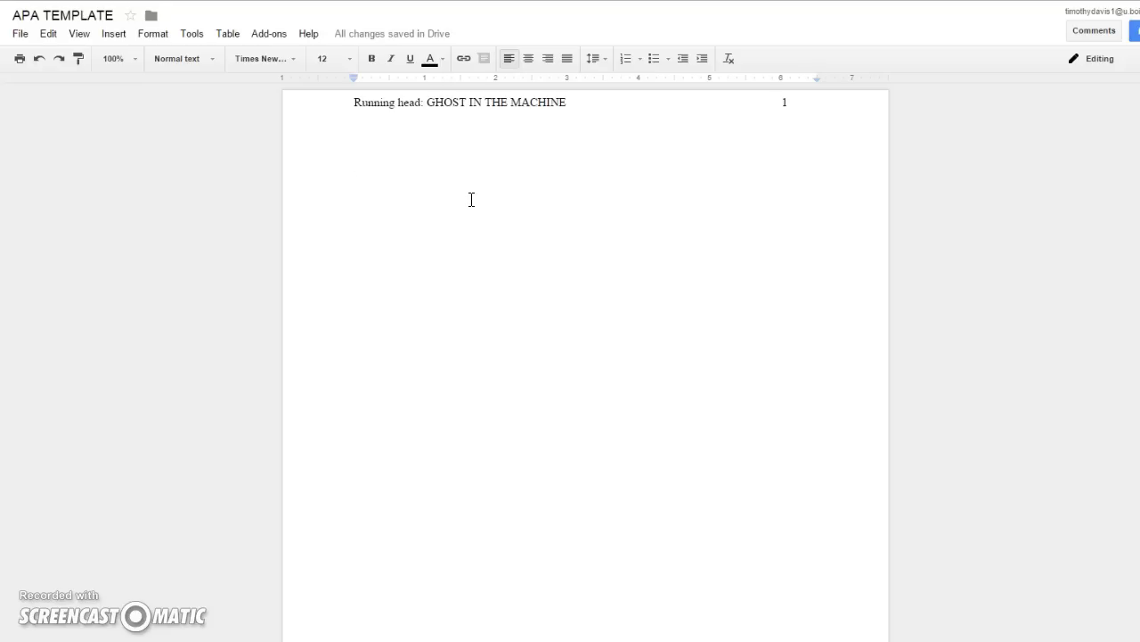
Step: Center the body text and enter the title "Ghost in the Machine" six lines down the first page, followed by a new line
{"action": "left_click", "coordinate": [360, 188]}
{"action": "left_click", "coordinate": [528, 59]}
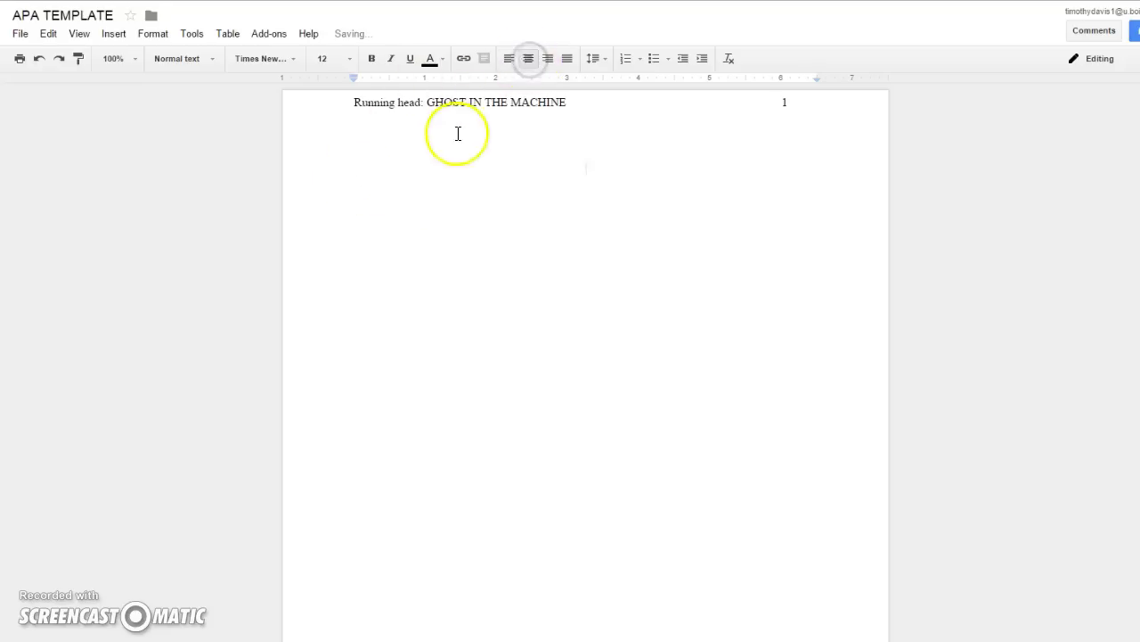
{"action": "key", "text": "Return"}
{"action": "key", "text": "Return"}
{"action": "key", "text": "Return"}
{"action": "key", "text": "Return"}
{"action": "key", "text": "Return"}
{"action": "key", "text": "Return"}
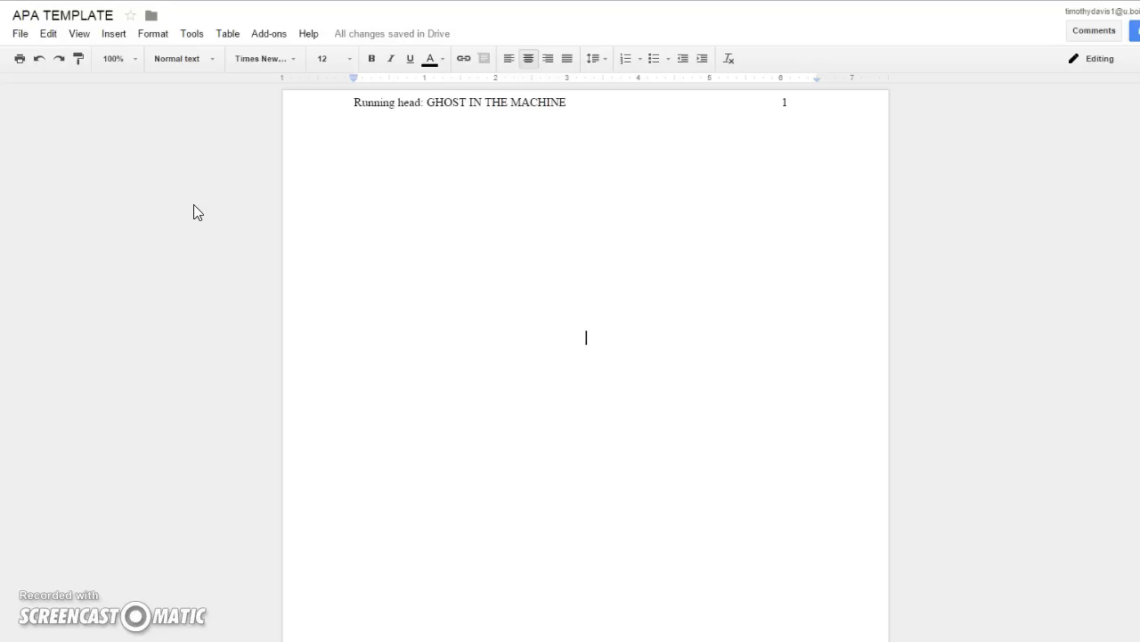
{"action": "type", "text": "Ghost "}
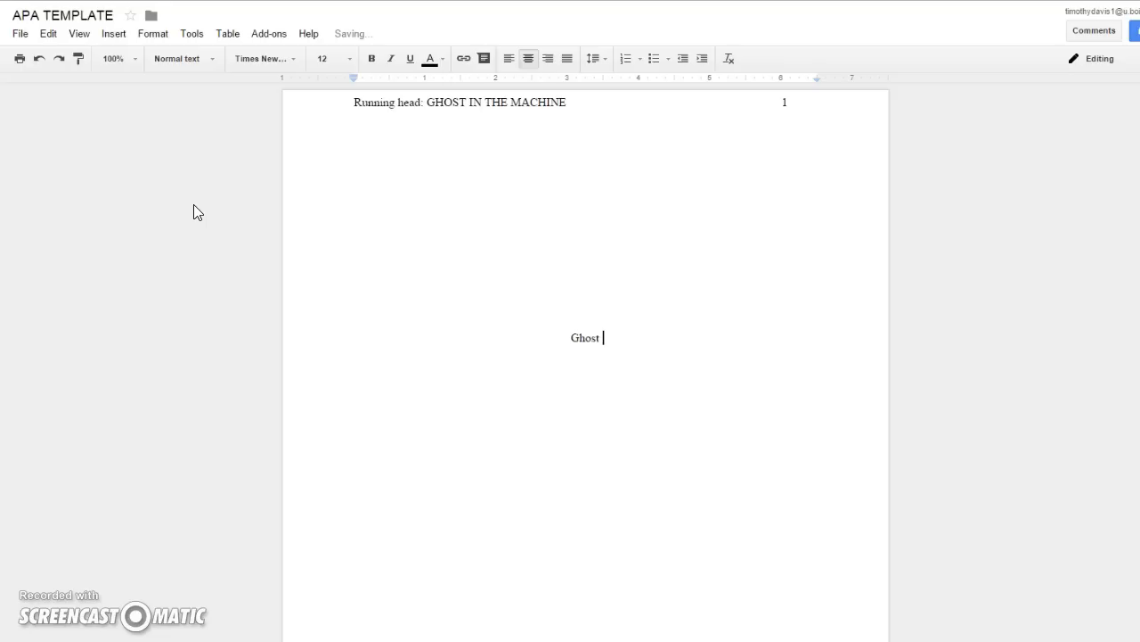
{"action": "type", "text": "in the Machine"}
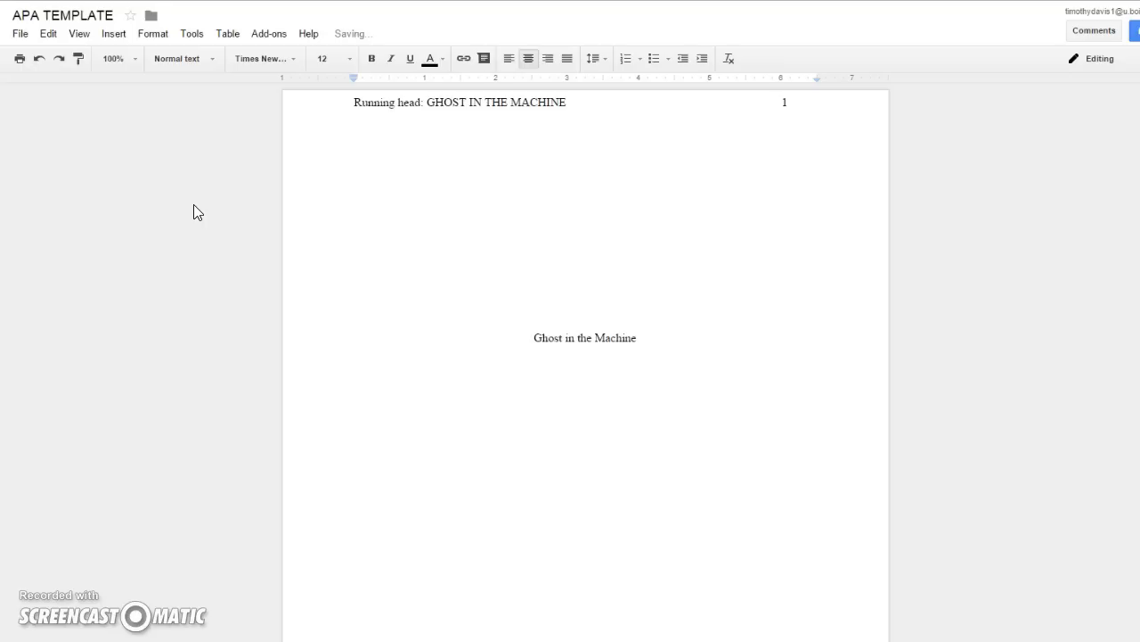
{"action": "key", "text": "Return"}
{"action": "type", "text": "Timothy"}
{"action": "key", "text": "BackSpace"}
{"action": "key", "text": "BackSpace"}
{"action": "key", "text": "BackSpace"}
{"action": "key", "text": "BackSpace"}
{"action": "key", "text": "BackSpace"}
{"action": "key", "text": "BackSpace"}
{"action": "key", "text": "BackSpace"}
Step: Enter the placeholder "Your Name" on the line below the title
{"action": "type", "text": "Your name"}
{"action": "key", "text": "BackSpace"}
{"action": "key", "text": "BackSpace"}
{"action": "key", "text": "BackSpace"}
{"action": "key", "text": "BackSpace"}
{"action": "type", "text": "Name"}
Step: Add "College of Western Idaho" on the line below the author placeholder, followed by a new line
{"action": "key", "text": "Return"}
{"action": "type", "text": "College of W"}
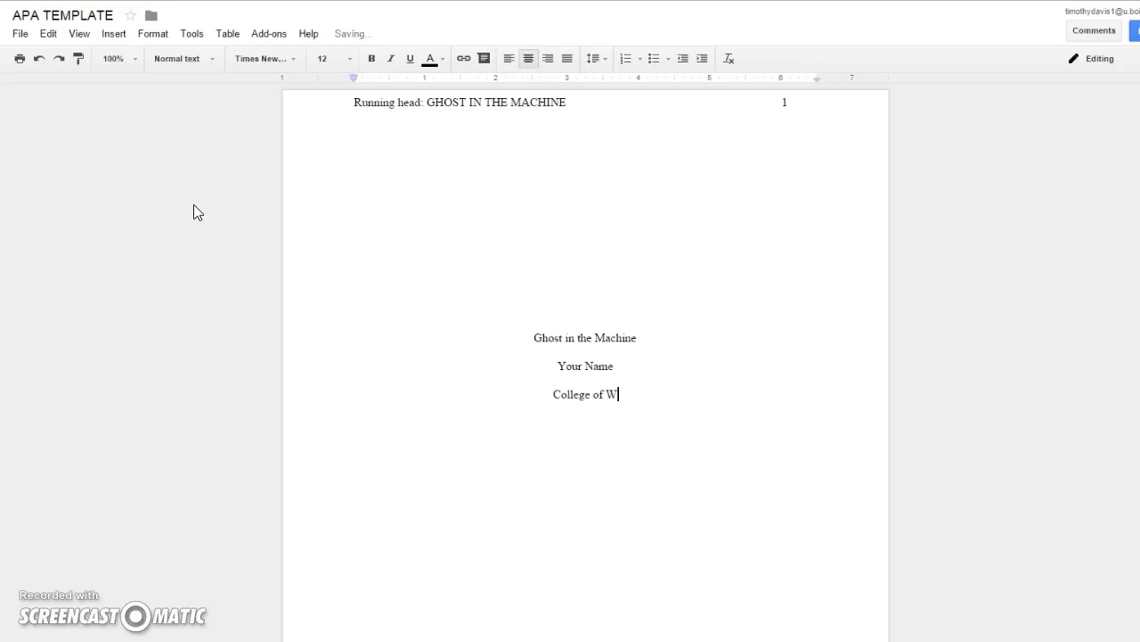
{"action": "type", "text": "estern Ida"}
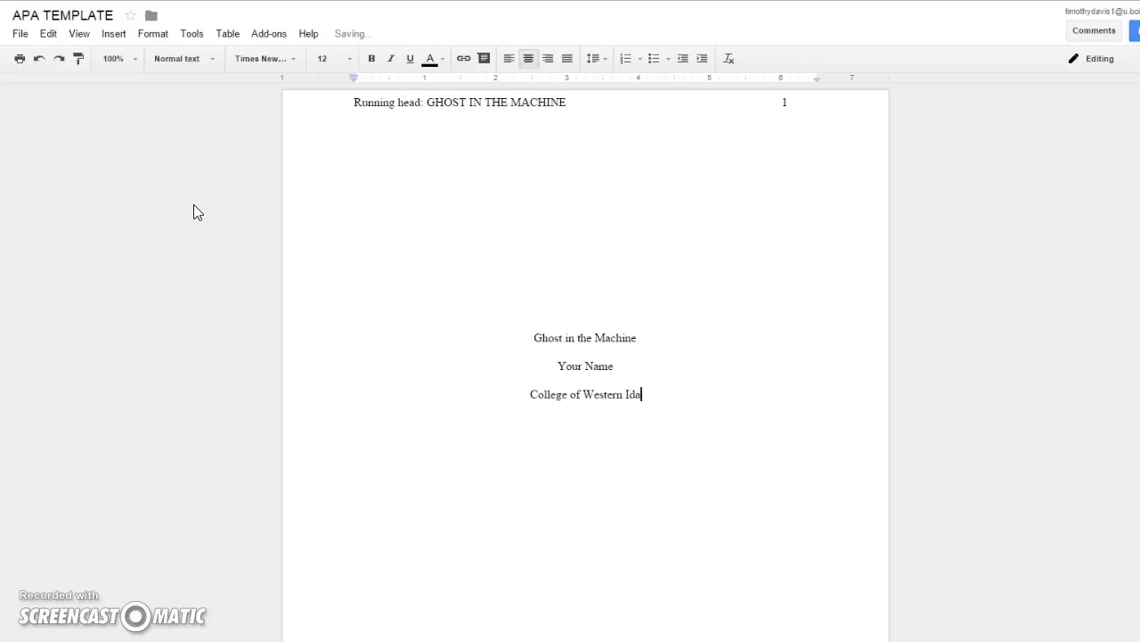
{"action": "type", "text": "ho"}
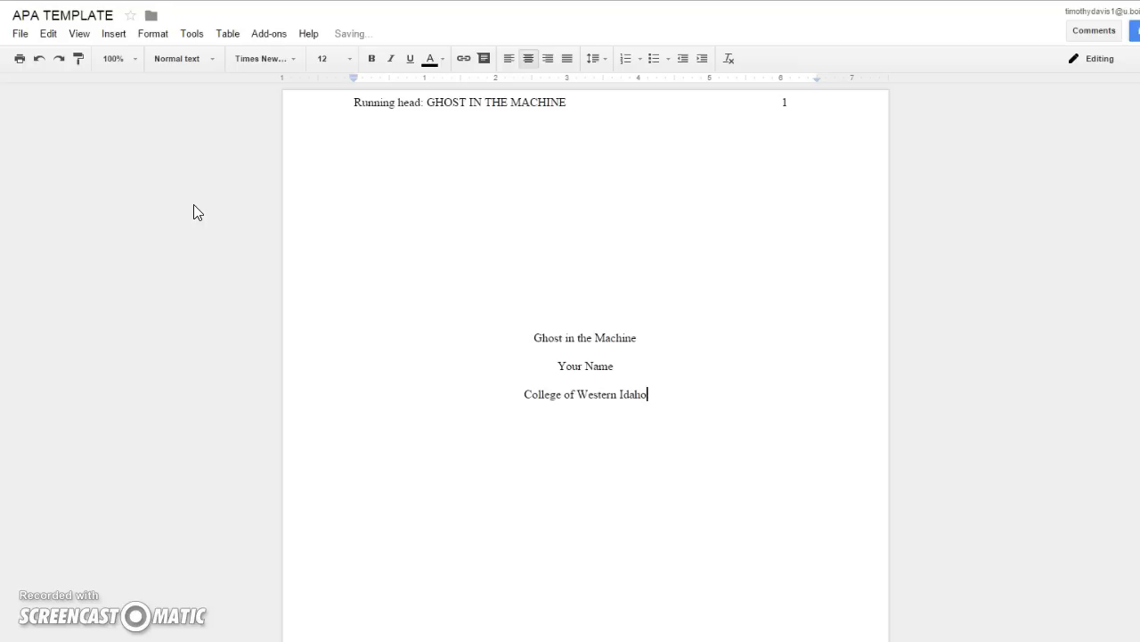
{"action": "key", "text": "Return"}
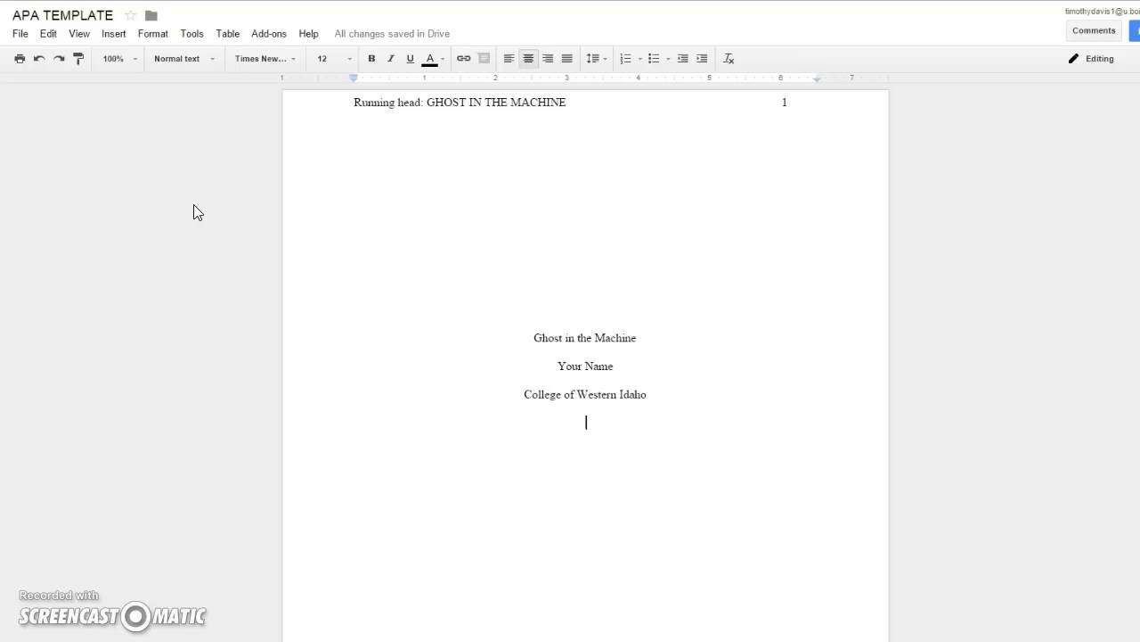
Step: Insert a page break after the title-page text
{"action": "left_click", "coordinate": [343, 105]}
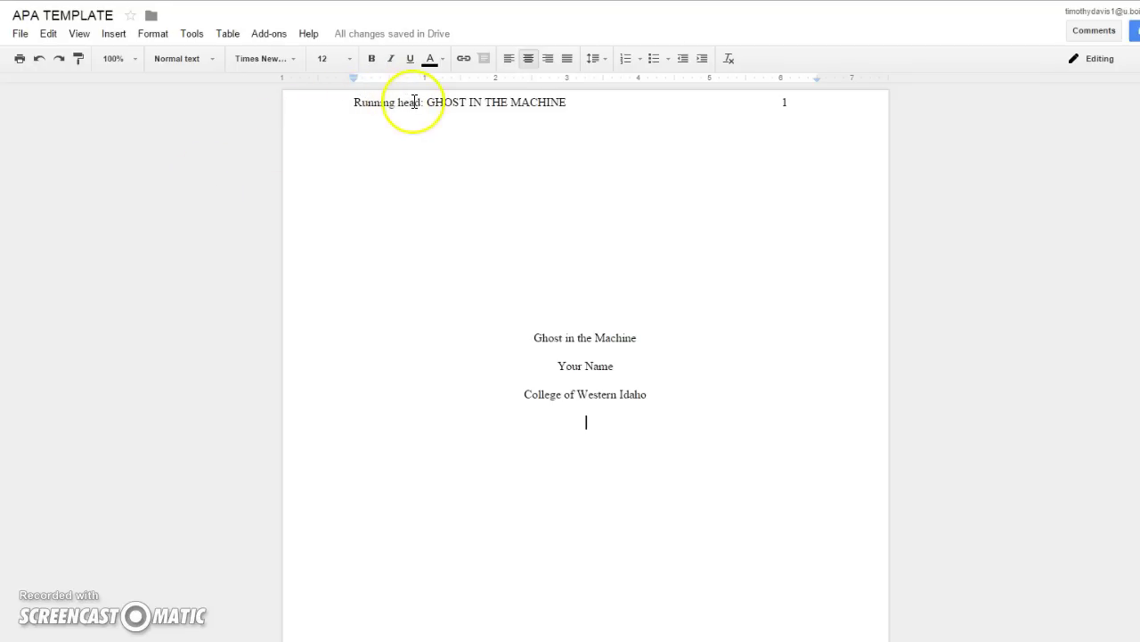
{"action": "left_click", "coordinate": [486, 164]}
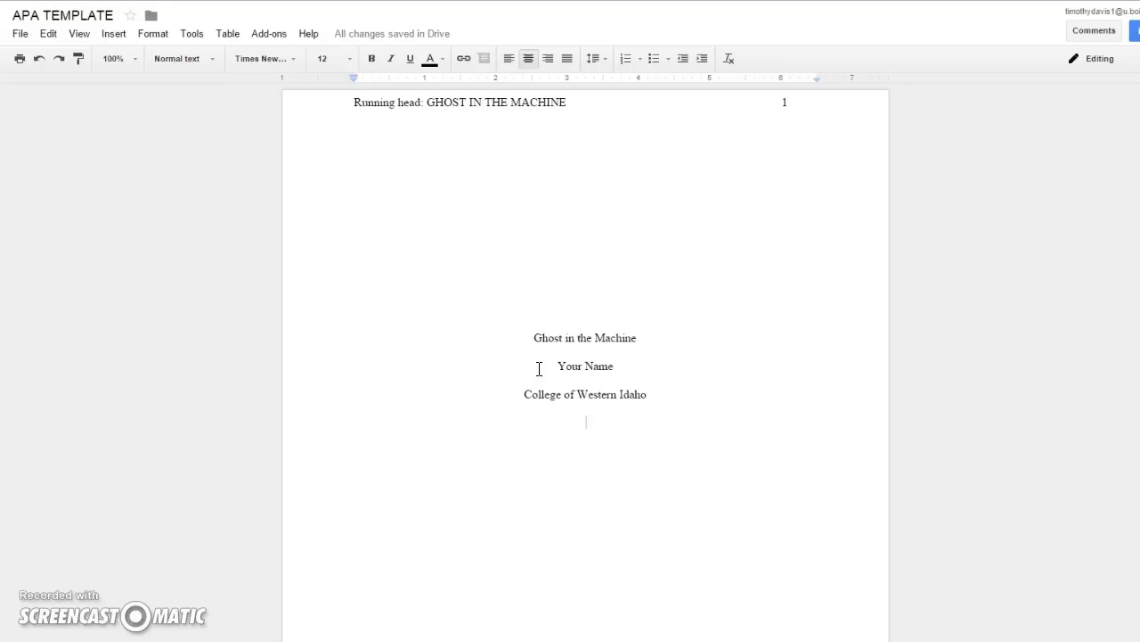
{"action": "left_click", "coordinate": [115, 35]}
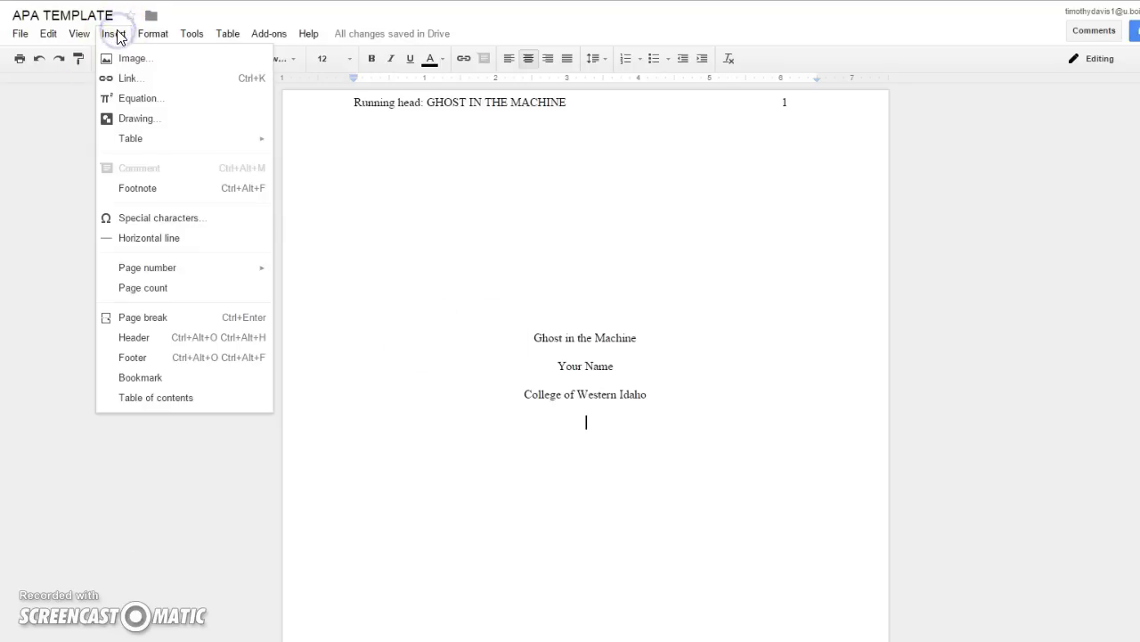
{"action": "left_click", "coordinate": [142, 318]}
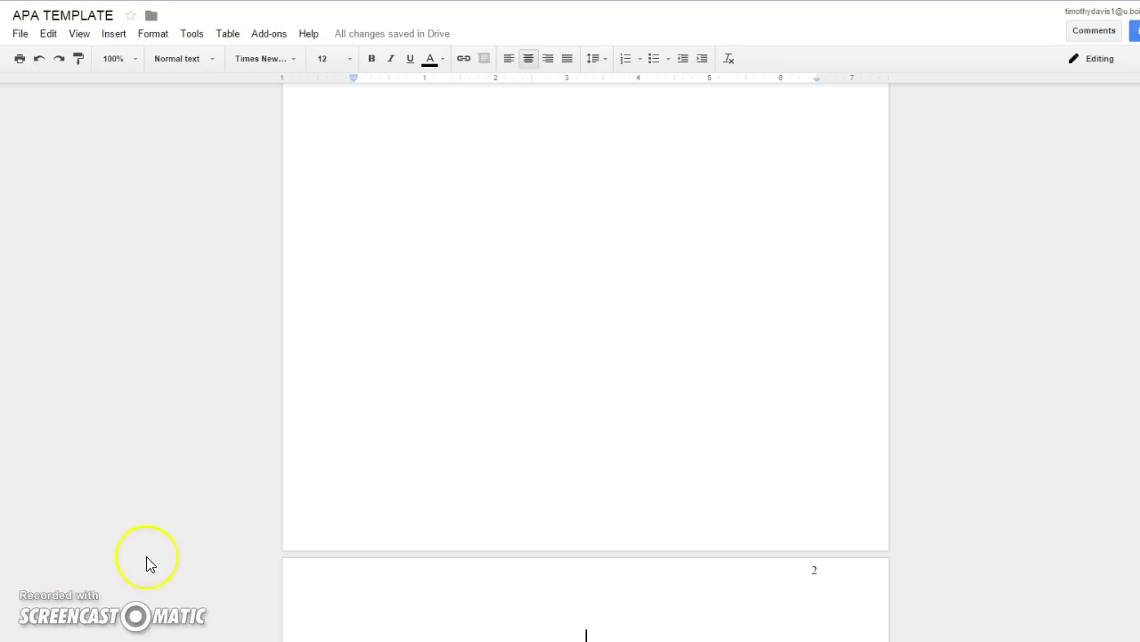
Step: Left-align the page 2 header and enter "GHOST IN THE MACHINE" before the page number
{"action": "scroll", "coordinate": [96, 552], "scroll_direction": "down", "scroll_amount": 5}
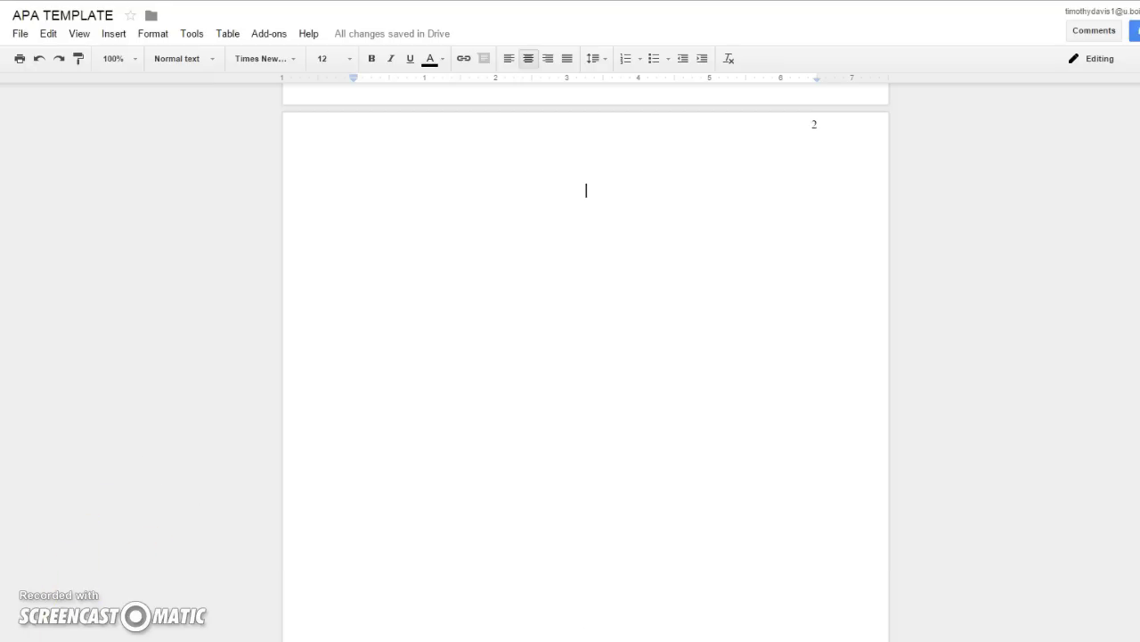
{"action": "double_click", "coordinate": [813, 128]}
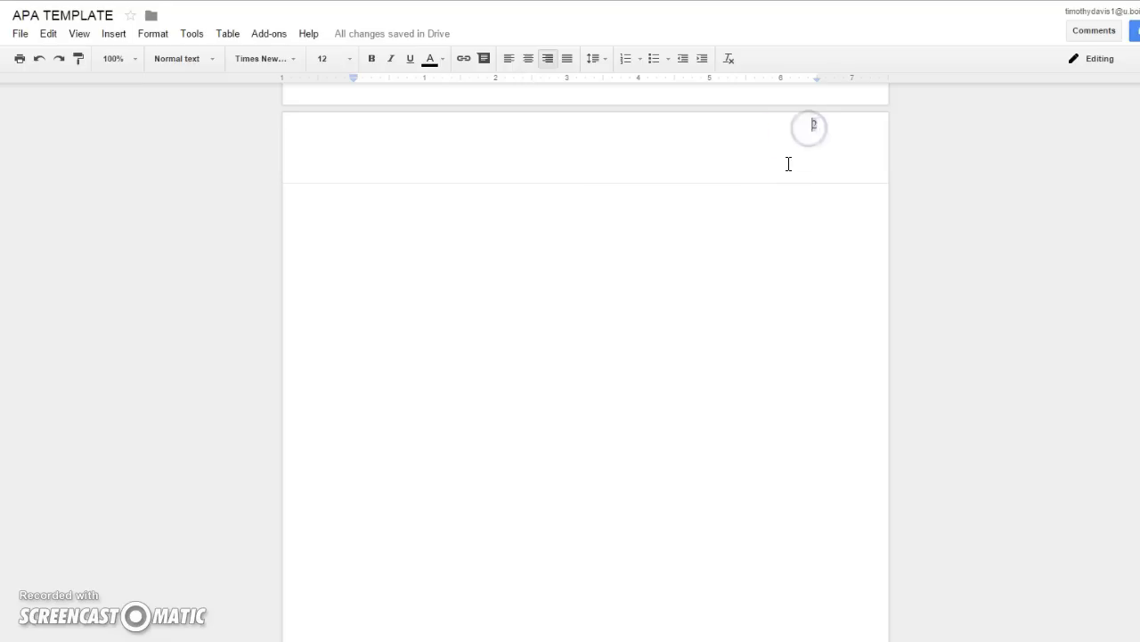
{"action": "key", "text": "ctrl+shift+e"}
{"action": "key", "text": "ctrl+shift+l"}
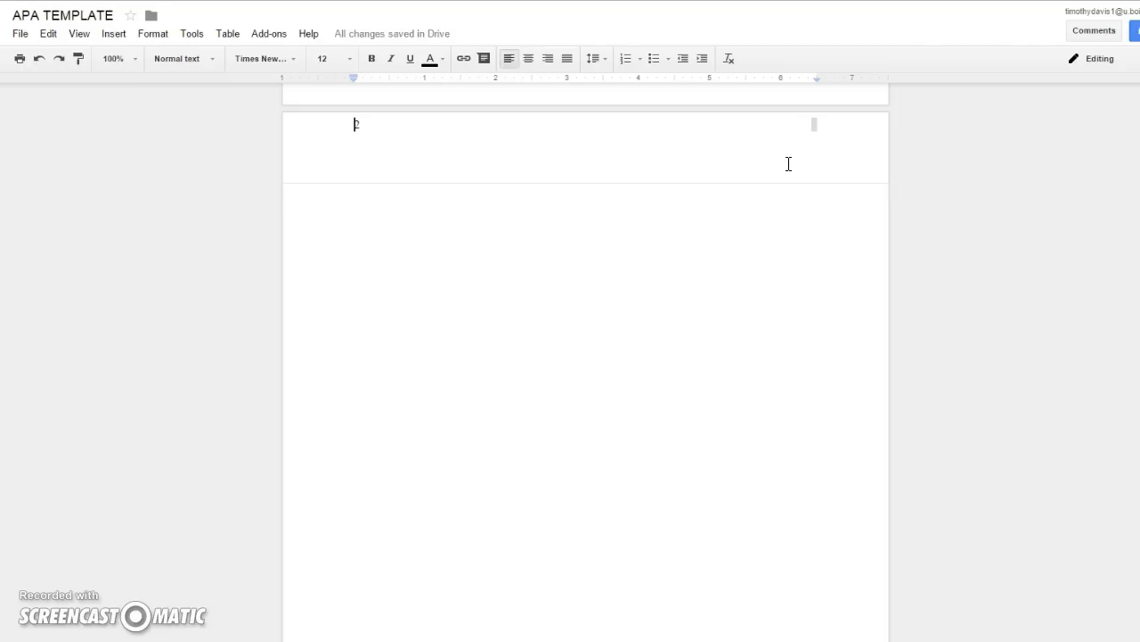
{"action": "type", "text": "GHOST IN THE M"}
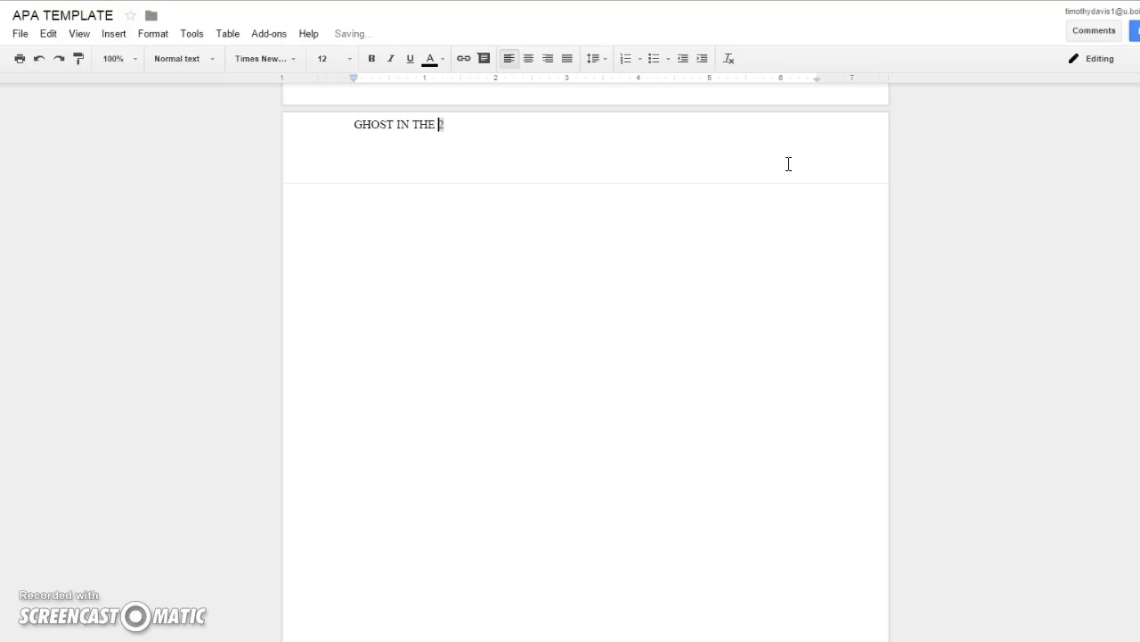
{"action": "type", "text": "ACHINE"}
Step: Move the page number to the far right of the page 2 header line with tabs
{"action": "key", "text": "Tab"}
{"action": "key", "text": "Tab"}
{"action": "key", "text": "Tab"}
{"action": "key", "text": "Tab"}
{"action": "key", "text": "Tab"}
{"action": "key", "text": "Tab"}
{"action": "key", "text": "Tab"}
{"action": "key", "text": "Tab"}
{"action": "key", "text": "Return"}
{"action": "key", "text": "BackSpace"}
Step: Enter the centered title "Ghost in the Machine" on the first body line of page 2
{"action": "left_click", "coordinate": [569, 221]}
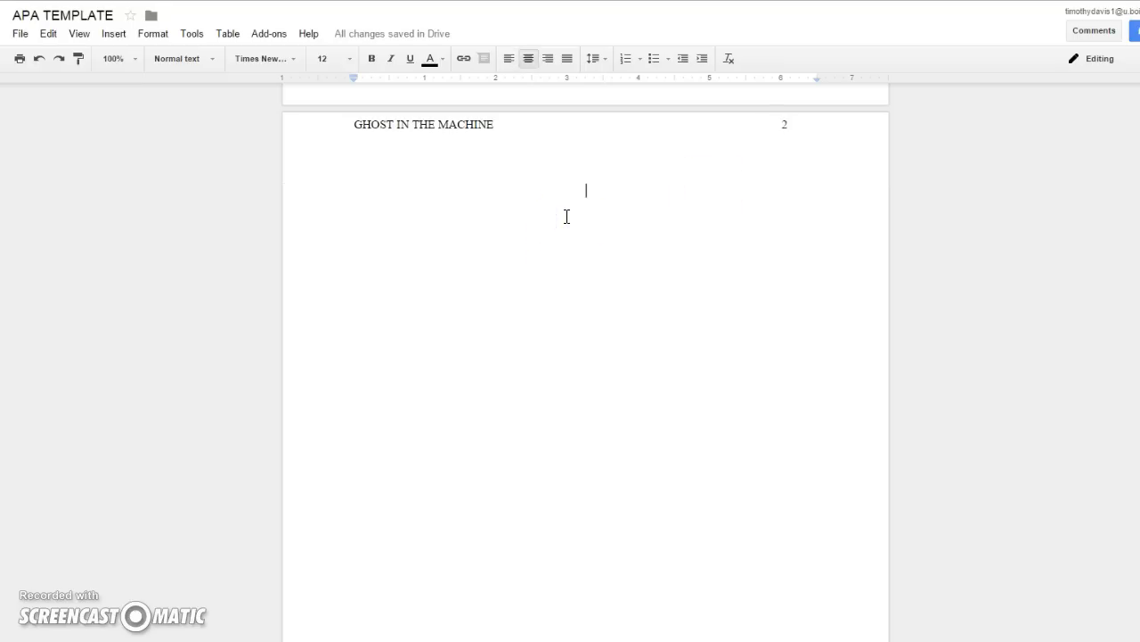
{"action": "type", "text": "G"}
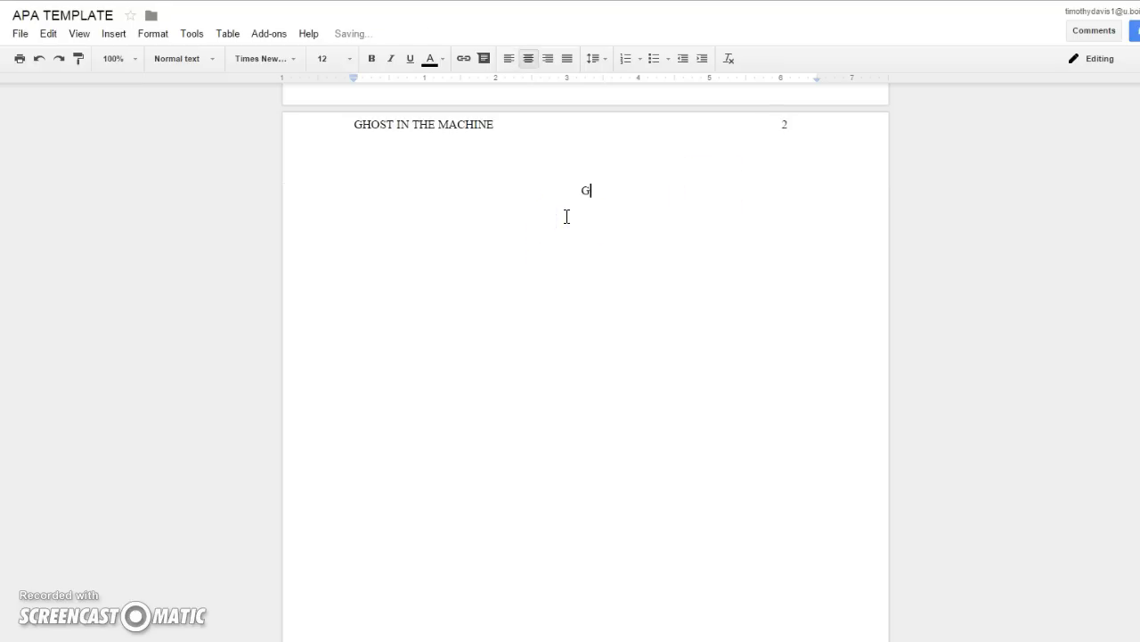
{"action": "type", "text": "host"}
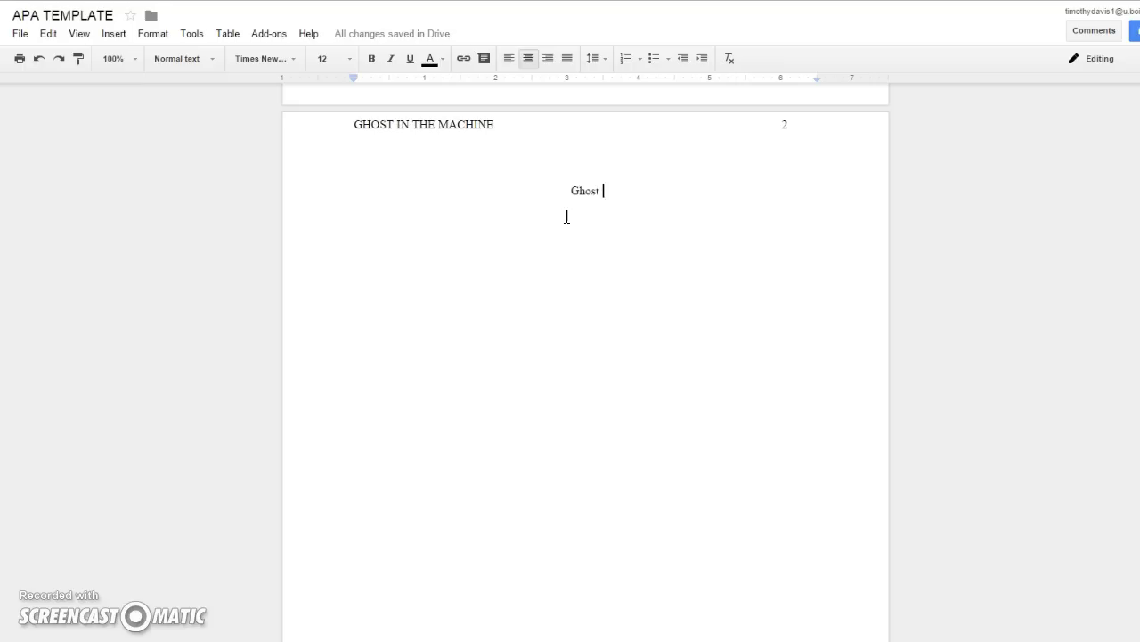
{"action": "type", "text": "in the "}
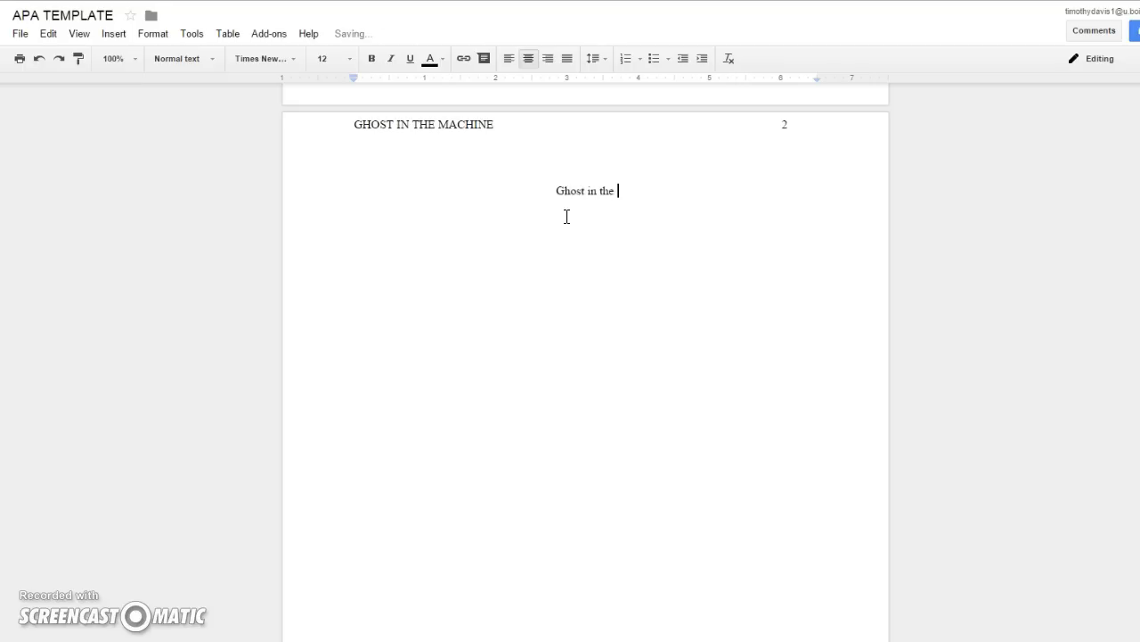
{"action": "type", "text": "machine"}
{"action": "key", "text": "BackSpace"}
{"action": "key", "text": "BackSpace"}
{"action": "key", "text": "BackSpace"}
{"action": "key", "text": "BackSpace"}
{"action": "key", "text": "BackSpace"}
{"action": "key", "text": "BackSpace"}
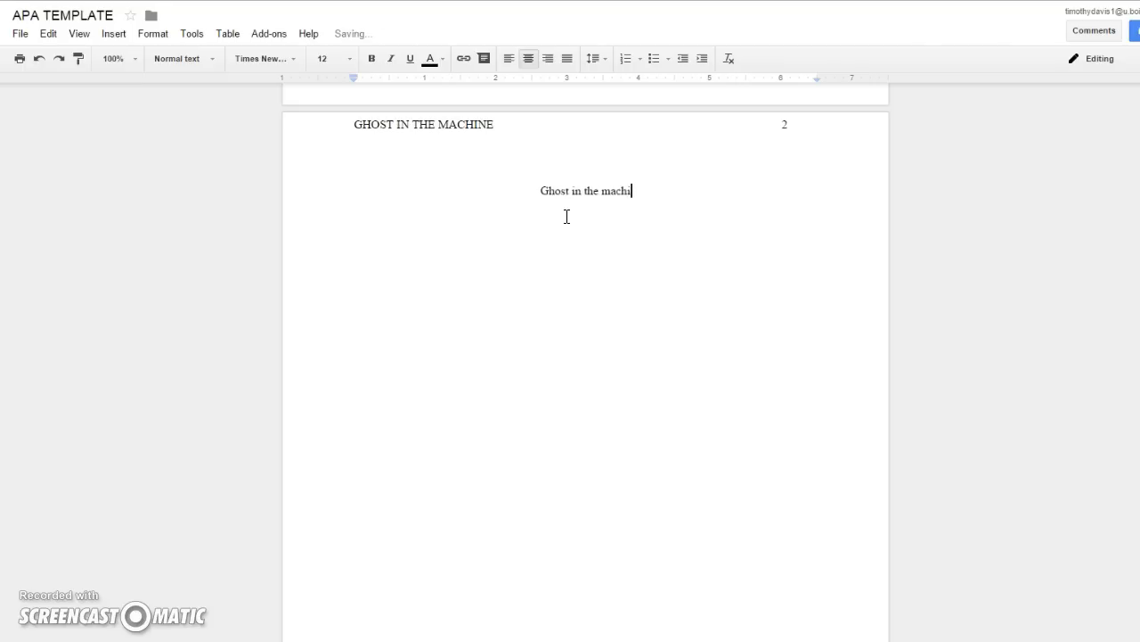
{"action": "key", "text": "BackSpace"}
{"action": "type", "text": "Machine"}
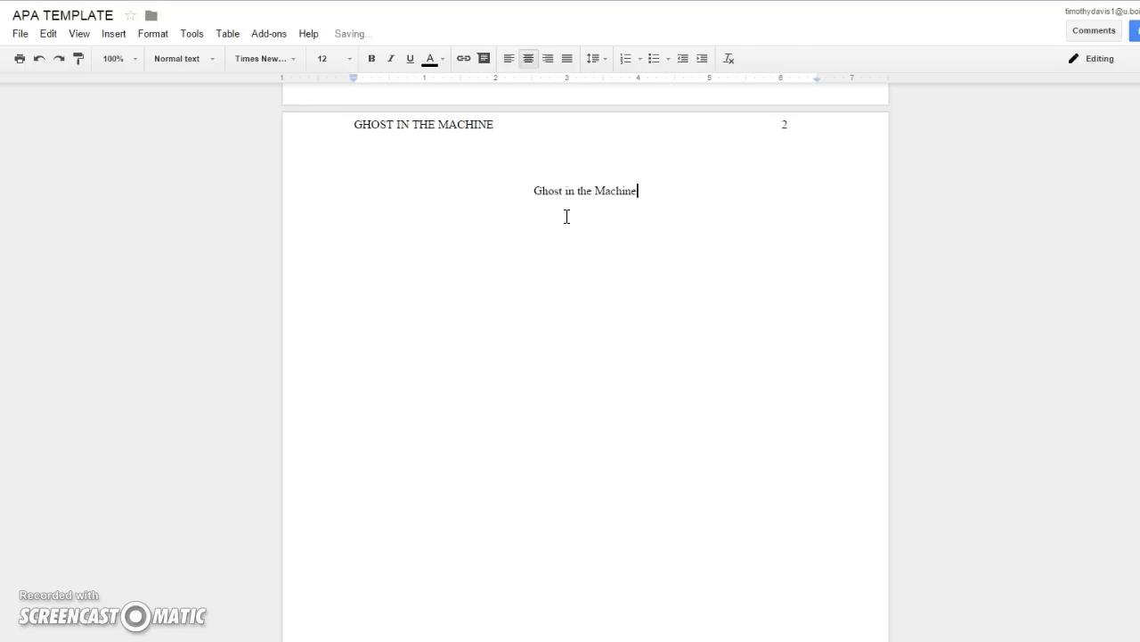
Step: Start a new line below the page 2 title and insert a page break there
{"action": "key", "text": "Return"}
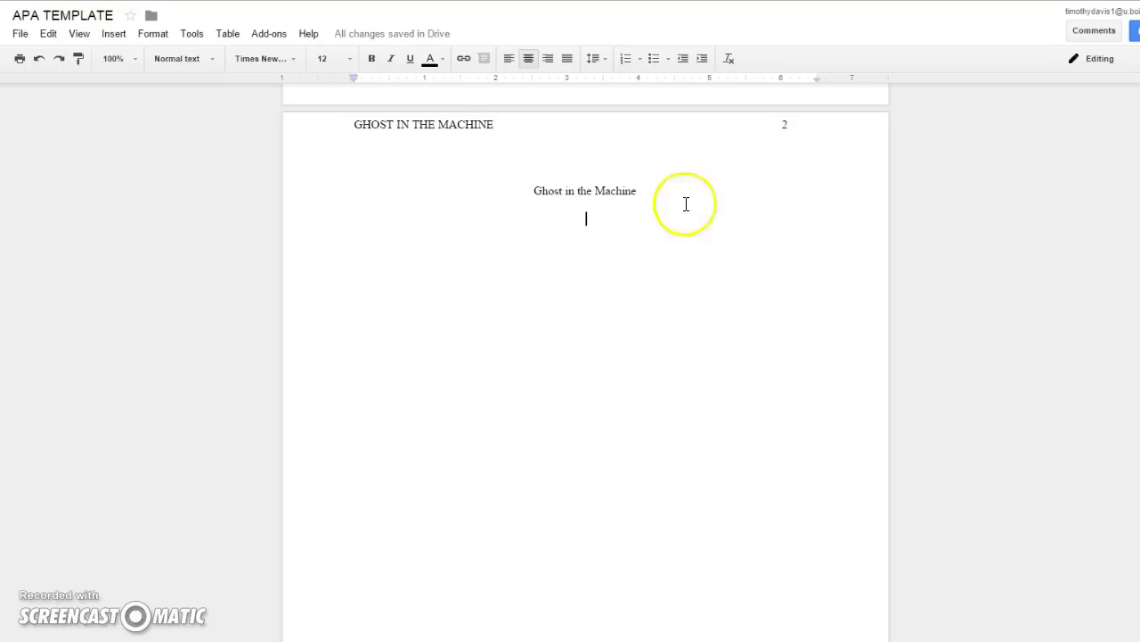
{"action": "left_click", "coordinate": [114, 33]}
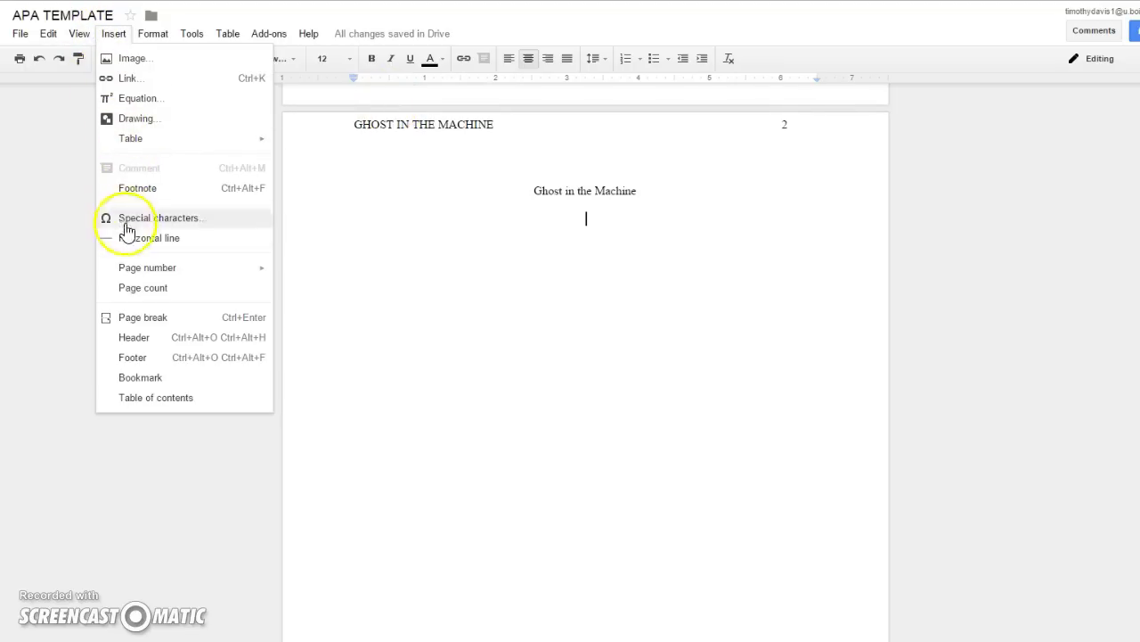
{"action": "left_click", "coordinate": [155, 320]}
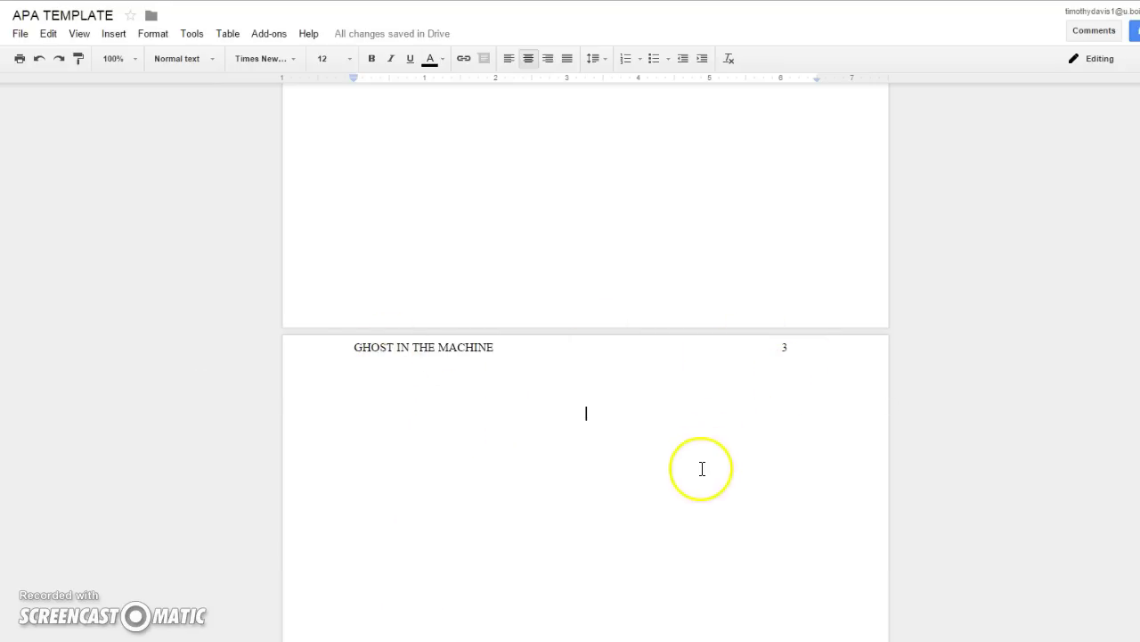
Step: Left-align the line below the page 2 title and enter the tab-indented placeholder text "Start typing."
{"action": "scroll", "coordinate": [700, 469], "scroll_direction": "up", "scroll_amount": 7}
{"action": "scroll", "coordinate": [700, 469], "scroll_direction": "up", "scroll_amount": 1}
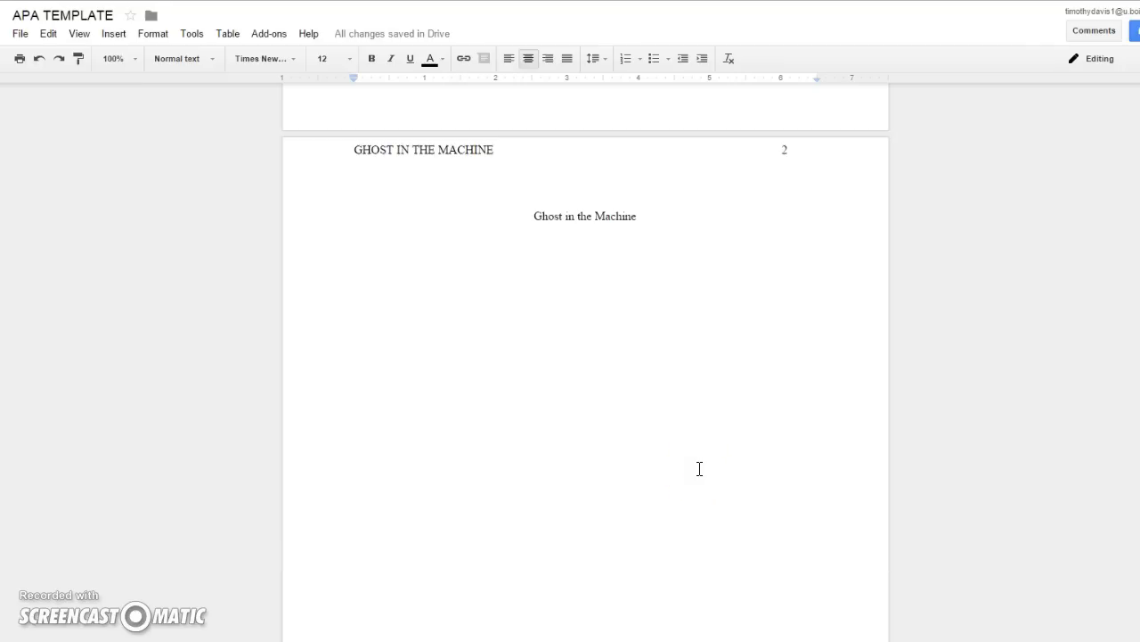
{"action": "left_click", "coordinate": [586, 245]}
{"action": "left_click", "coordinate": [646, 217]}
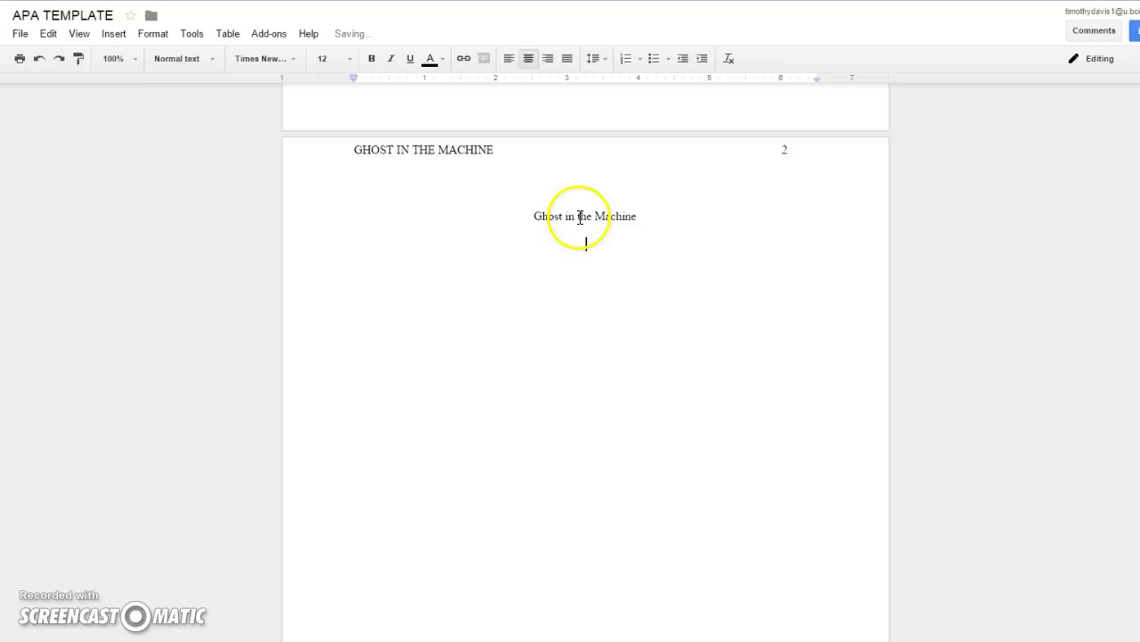
{"action": "left_click", "coordinate": [507, 58]}
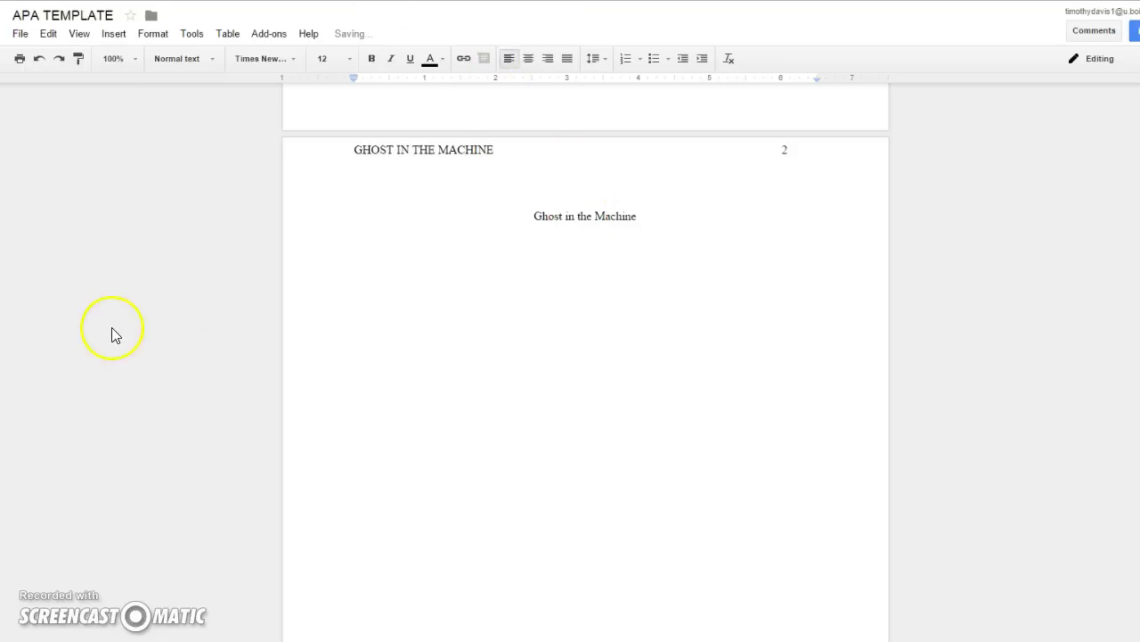
{"action": "key", "text": "Tab"}
{"action": "type", "text": "Start typing"}
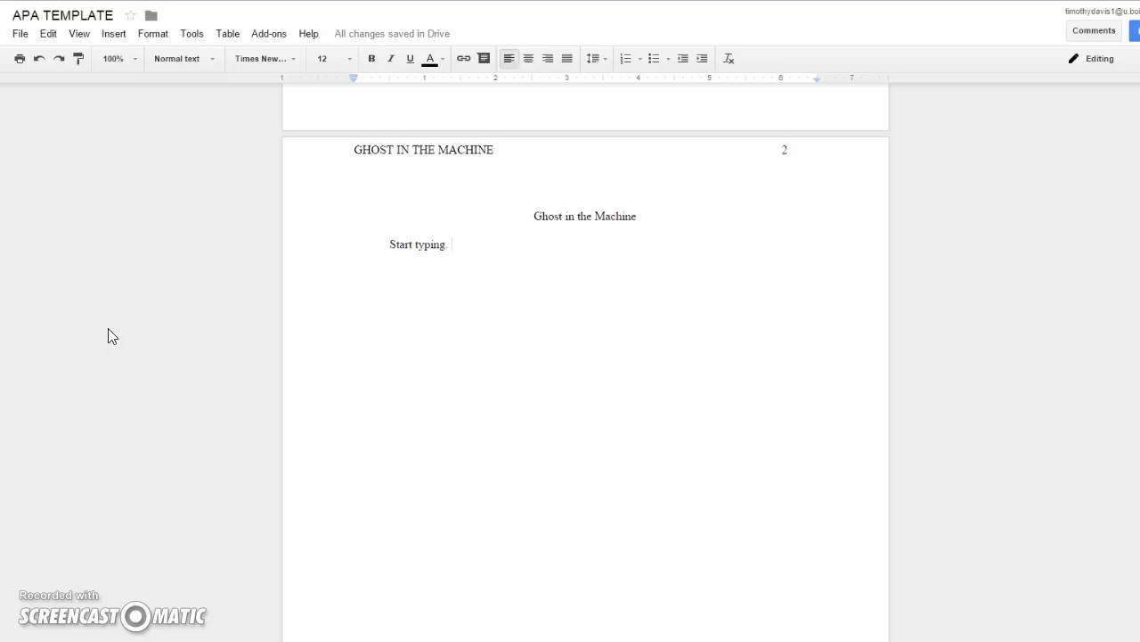
Step: Enter the centered heading "References" on the first body line of page 3, followed by a new line
{"action": "scroll", "coordinate": [573, 367], "scroll_direction": "up", "scroll_amount": 10}
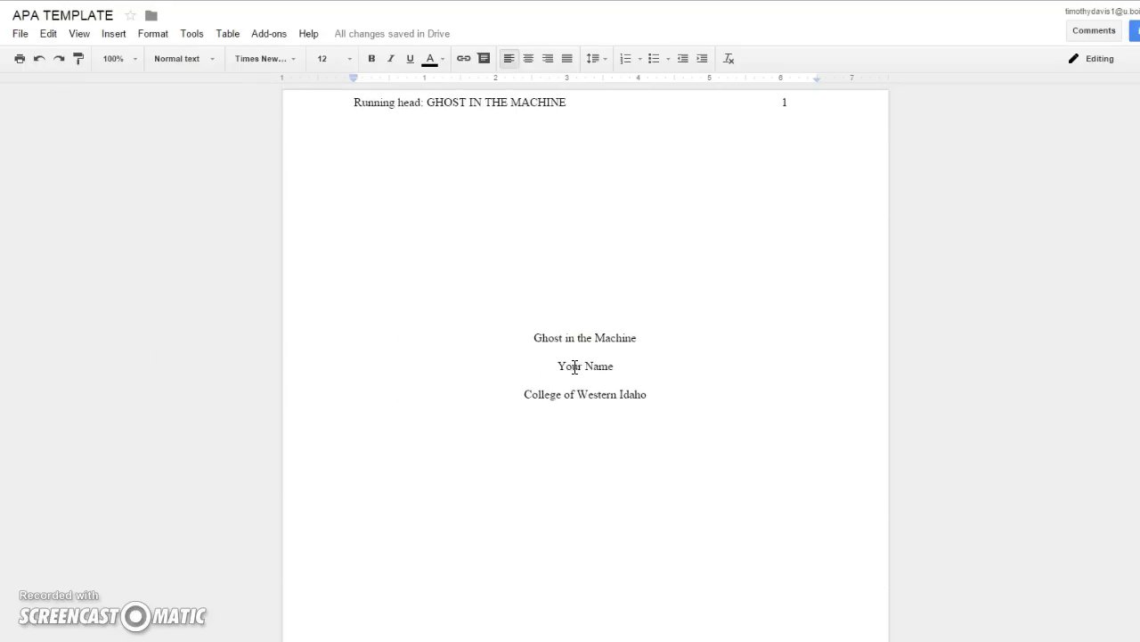
{"action": "scroll", "coordinate": [574, 367], "scroll_direction": "down", "scroll_amount": 15}
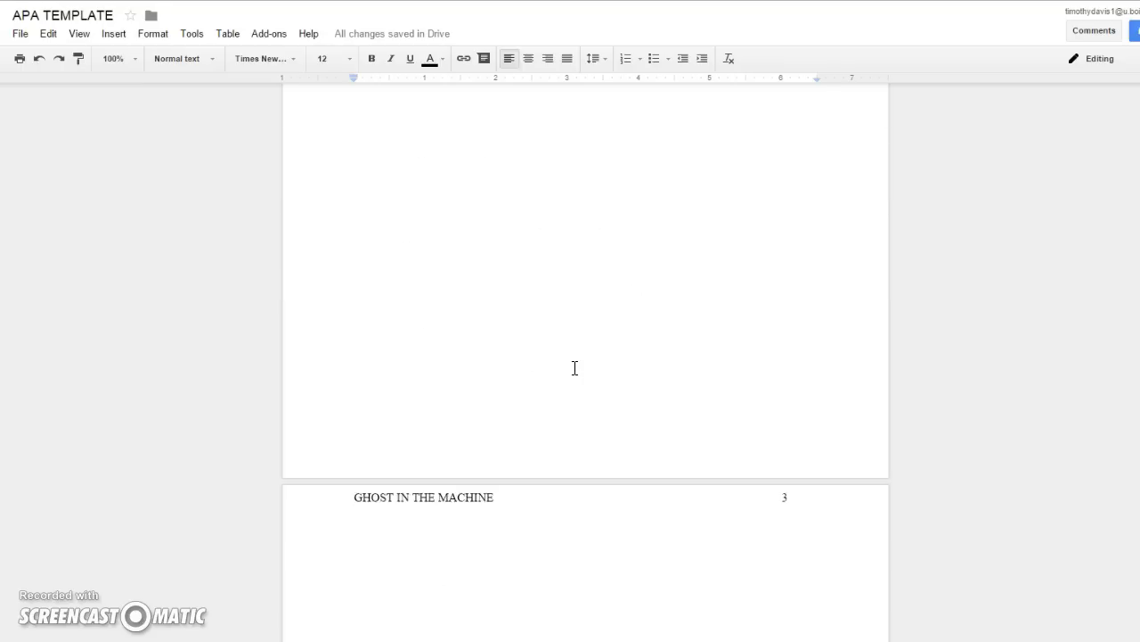
{"action": "scroll", "coordinate": [575, 368], "scroll_direction": "down", "scroll_amount": 4}
{"action": "scroll", "coordinate": [576, 369], "scroll_direction": "down", "scroll_amount": 2}
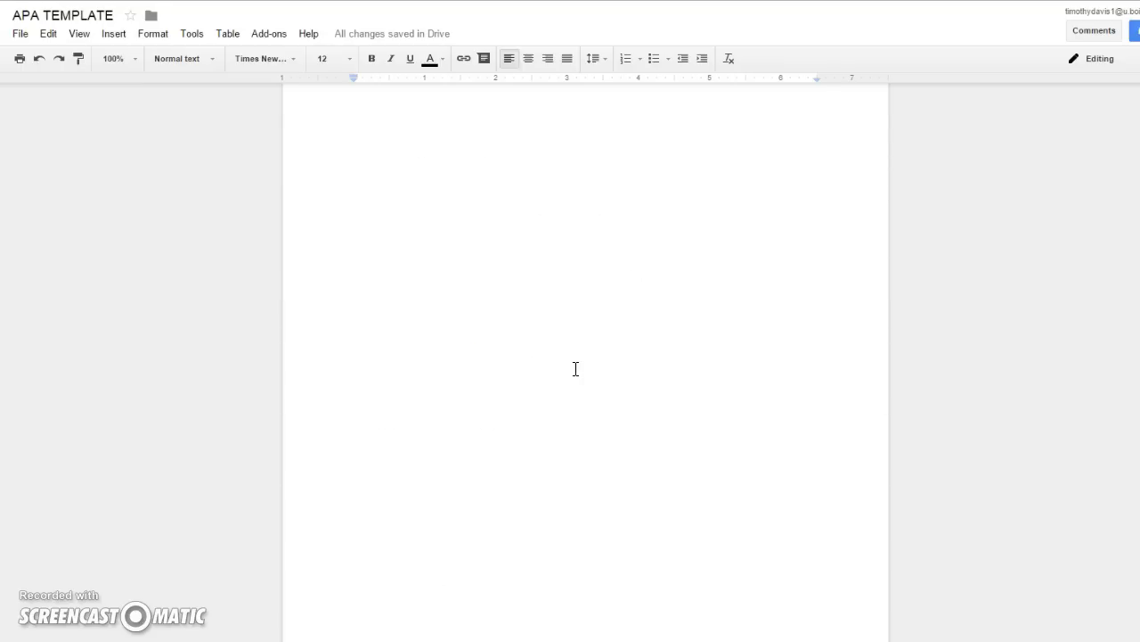
{"action": "scroll", "coordinate": [445, 369], "scroll_direction": "up", "scroll_amount": 3}
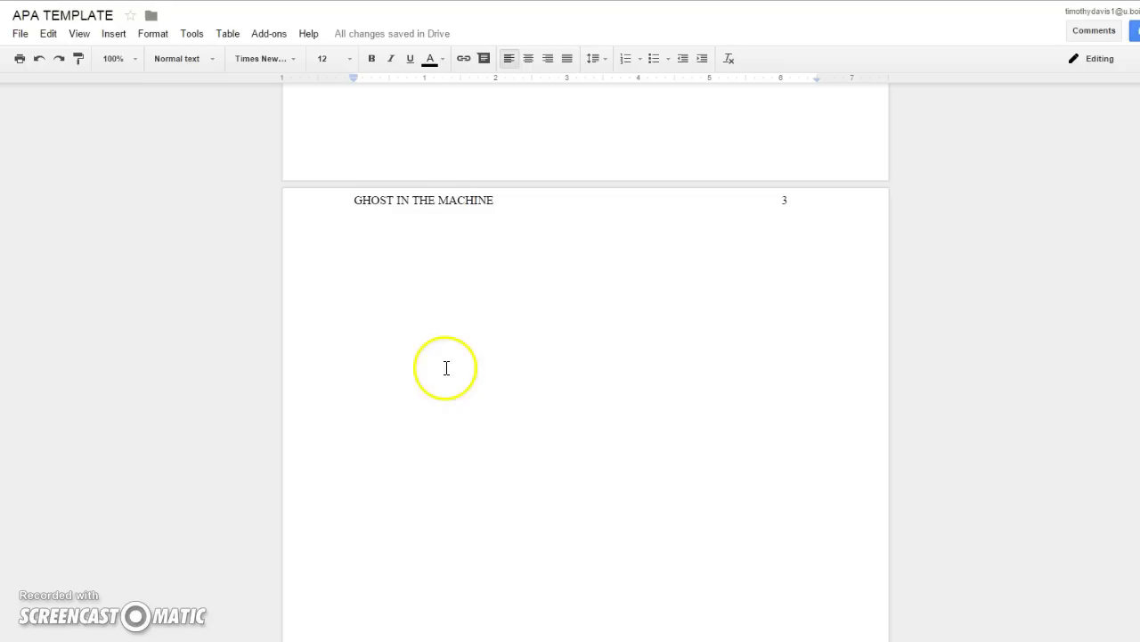
{"action": "left_click", "coordinate": [541, 253]}
{"action": "left_click", "coordinate": [549, 276]}
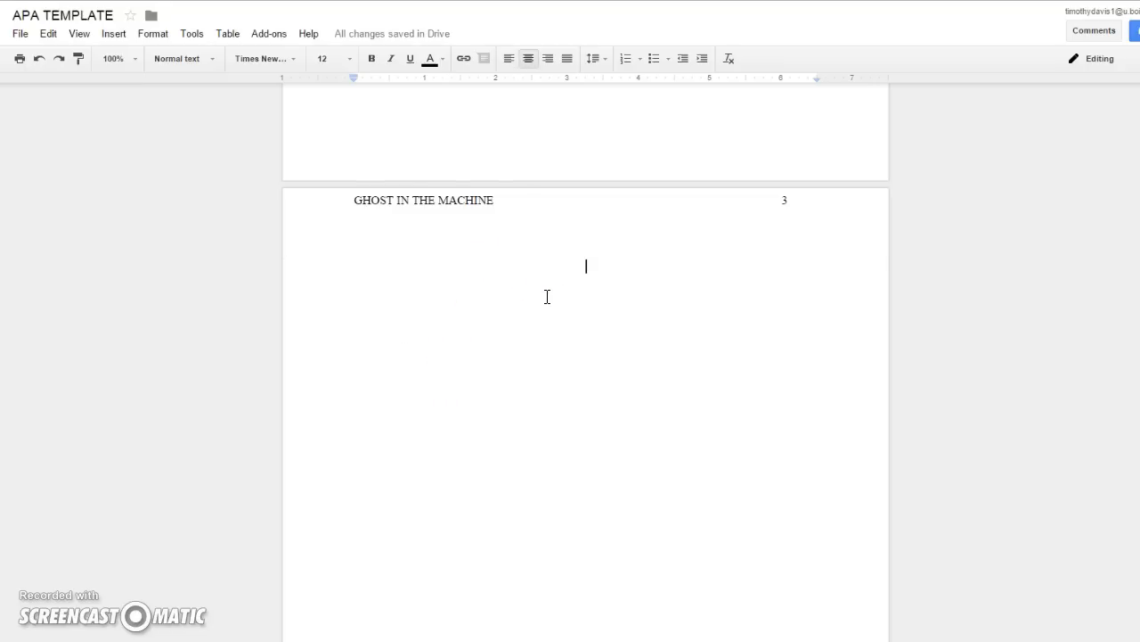
{"action": "type", "text": "R"}
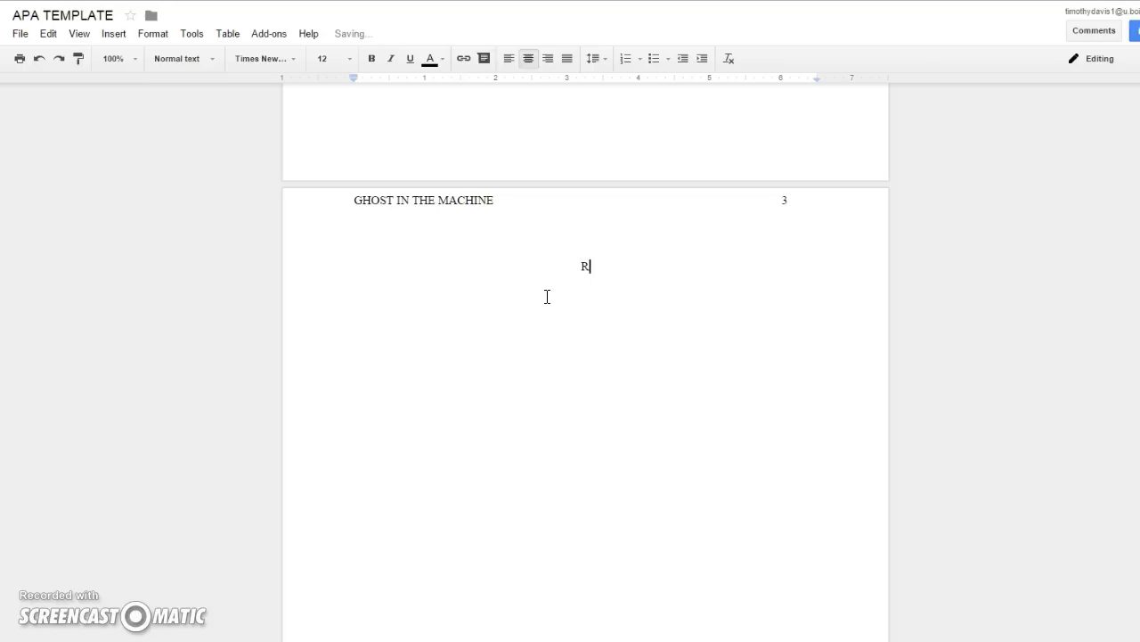
{"action": "type", "text": "eferences"}
{"action": "key", "text": "Return"}
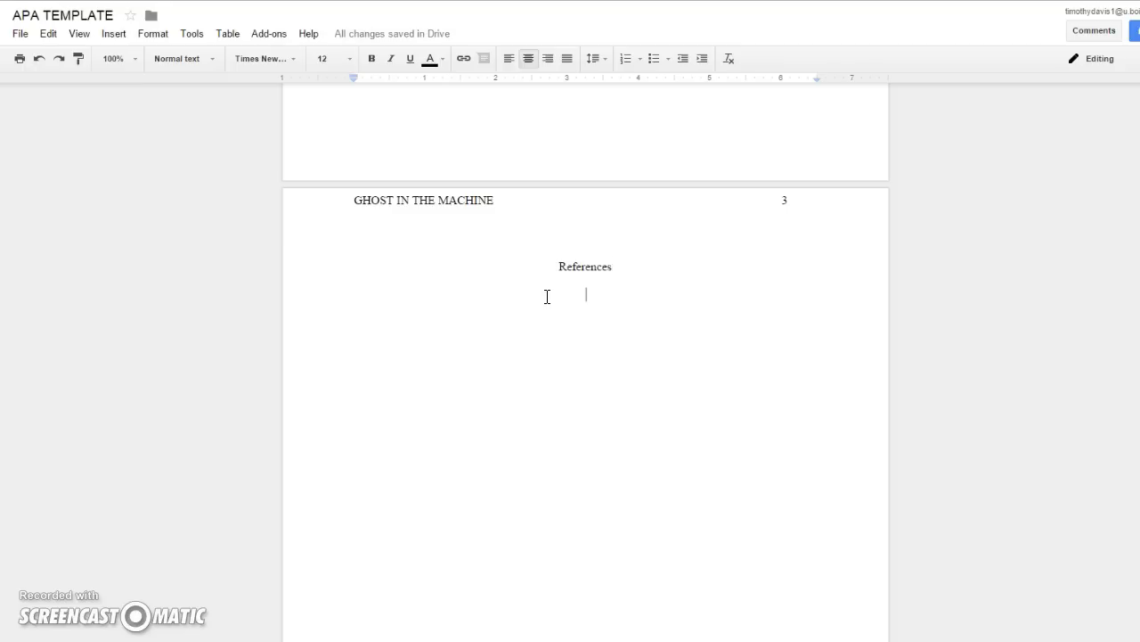